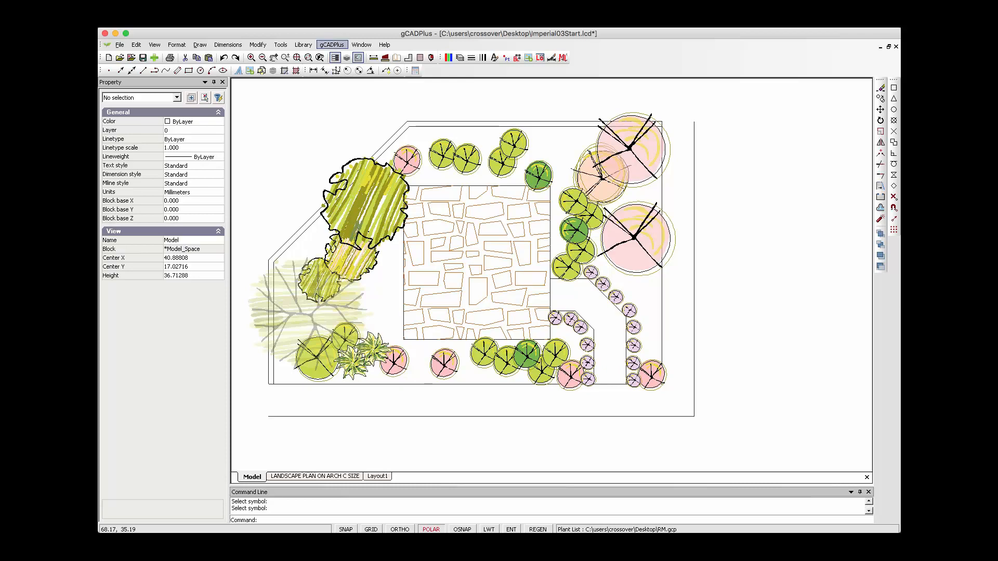
Open the attached plant list for editing and widen its window so more data columns fit.
left_click(332, 44)
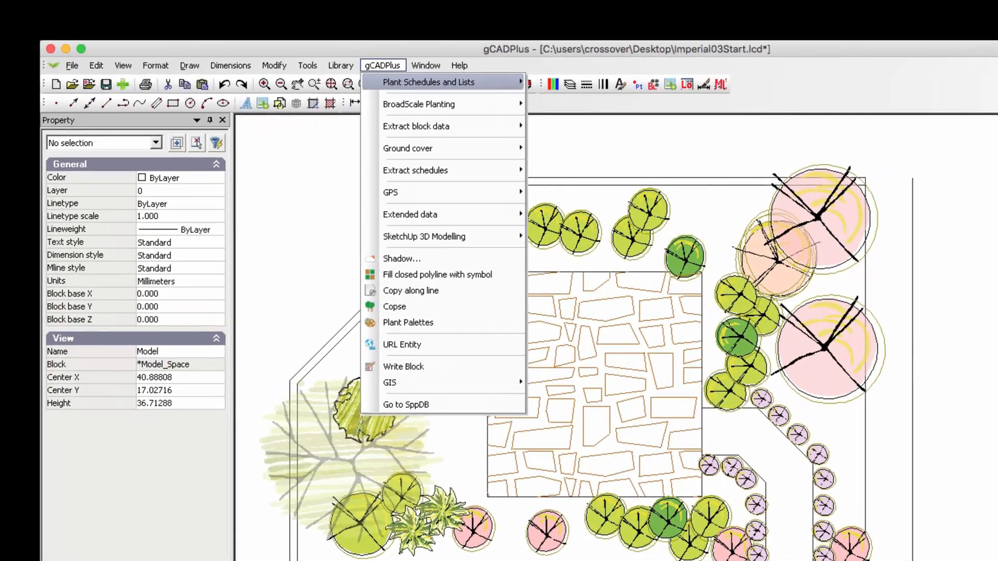
mouse_move(431, 82)
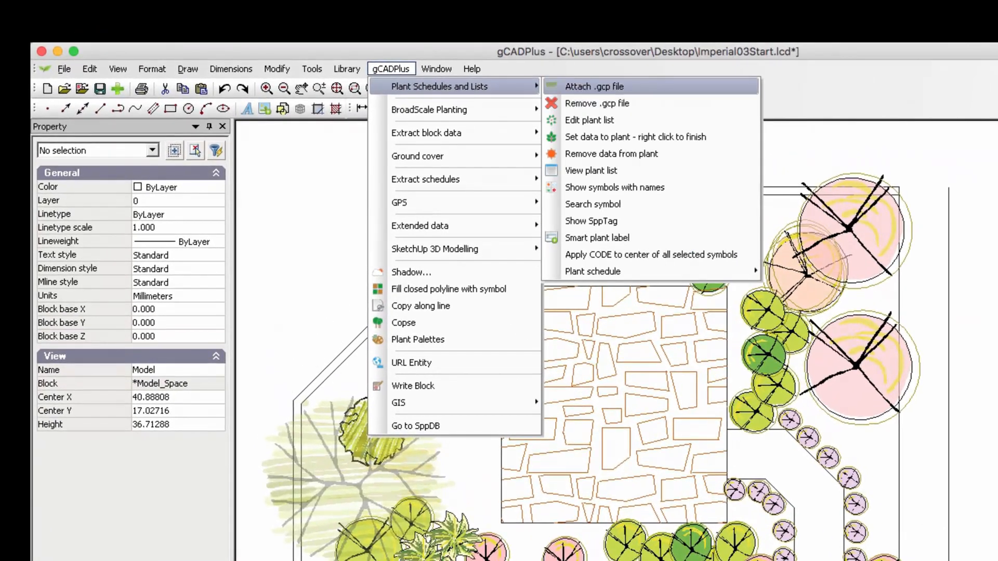
left_click(589, 120)
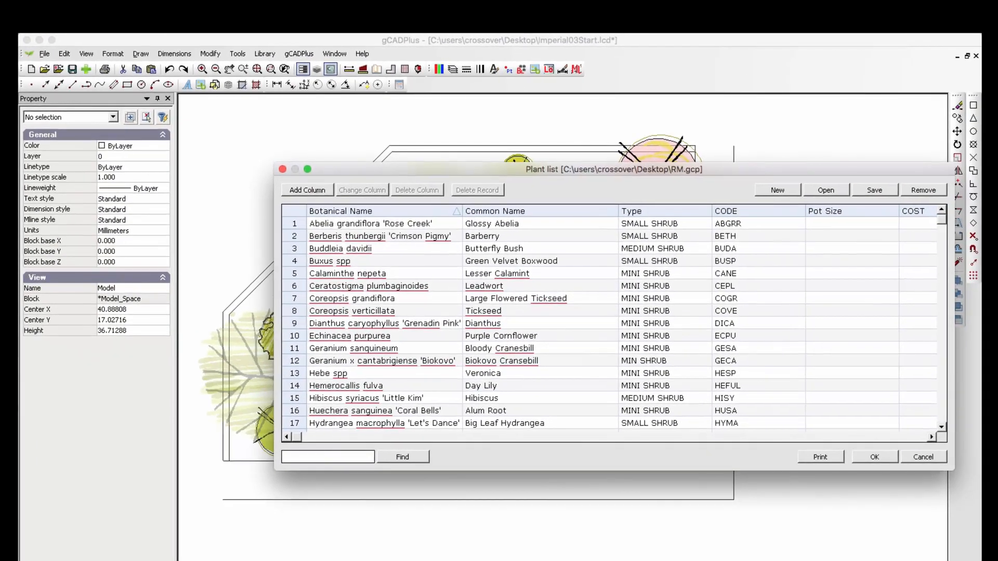
left_click_drag(275, 293, 176, 293)
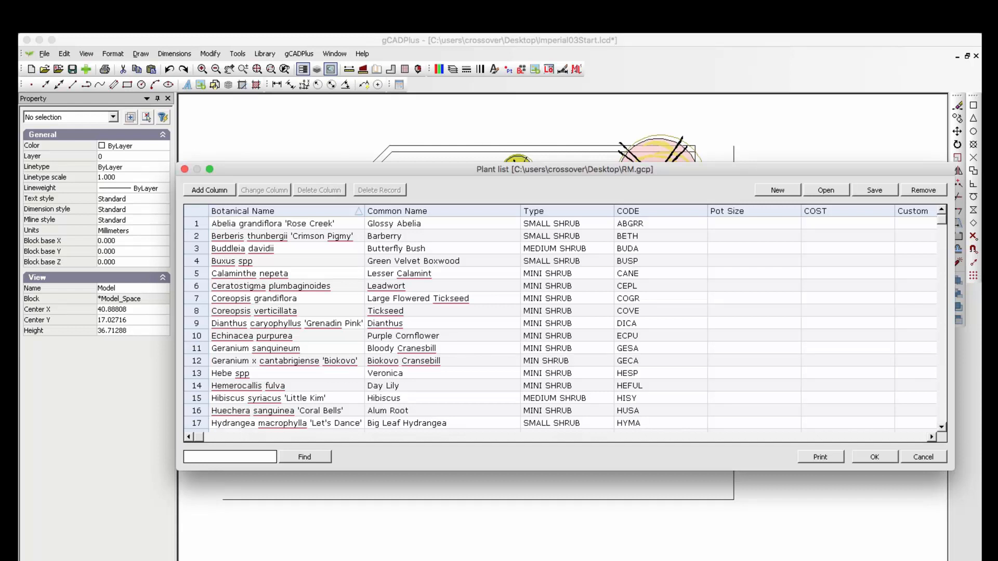
Sort the plant list by Type, by Common Name and finally by Botanical Name, and close the list.
left_click(567, 211)
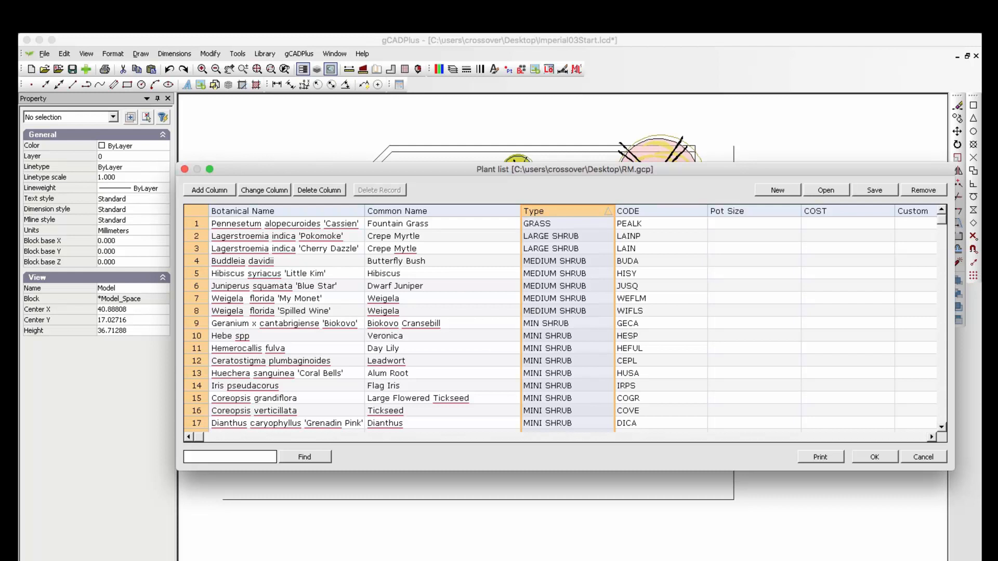
left_click(442, 210)
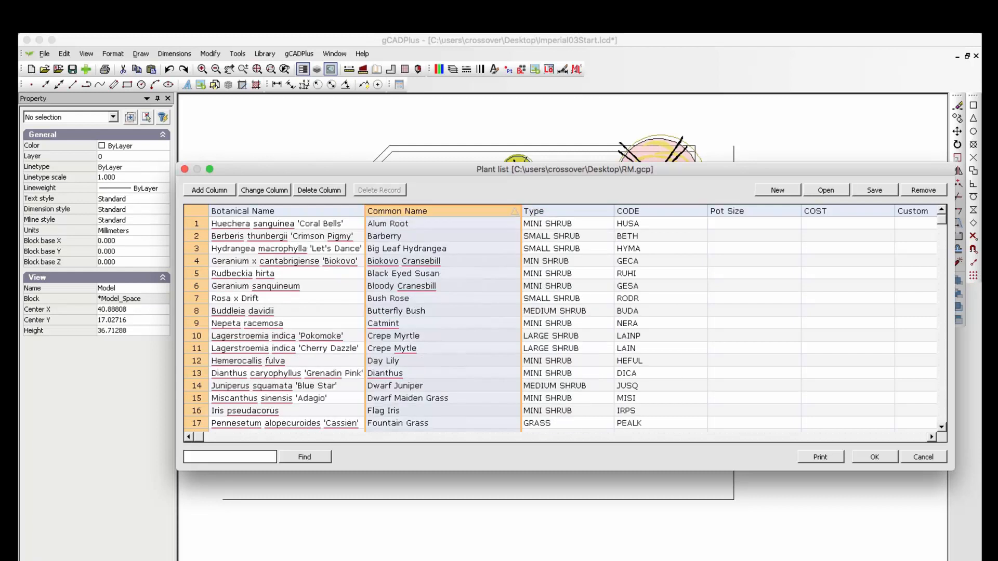
left_click(286, 211)
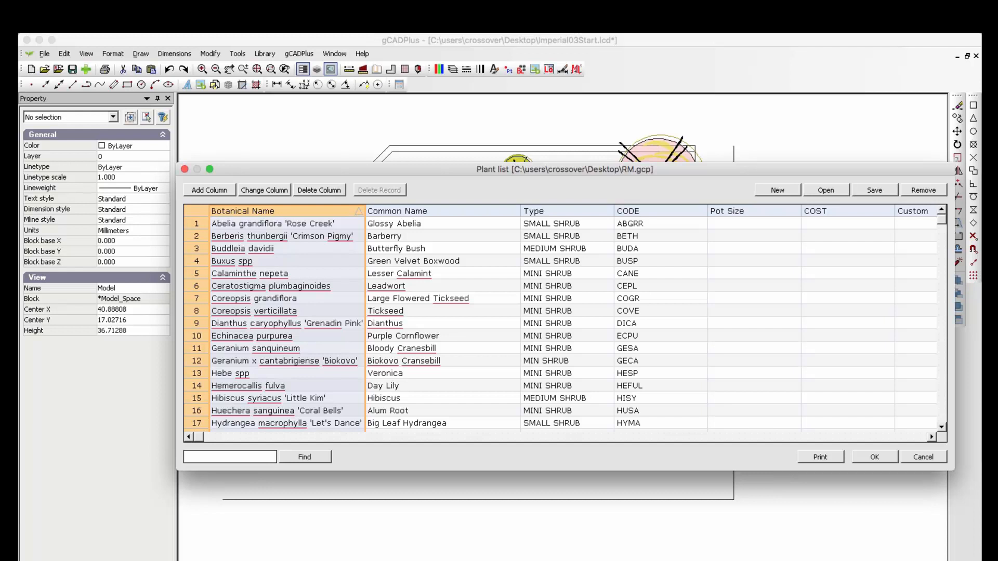
left_click(874, 456)
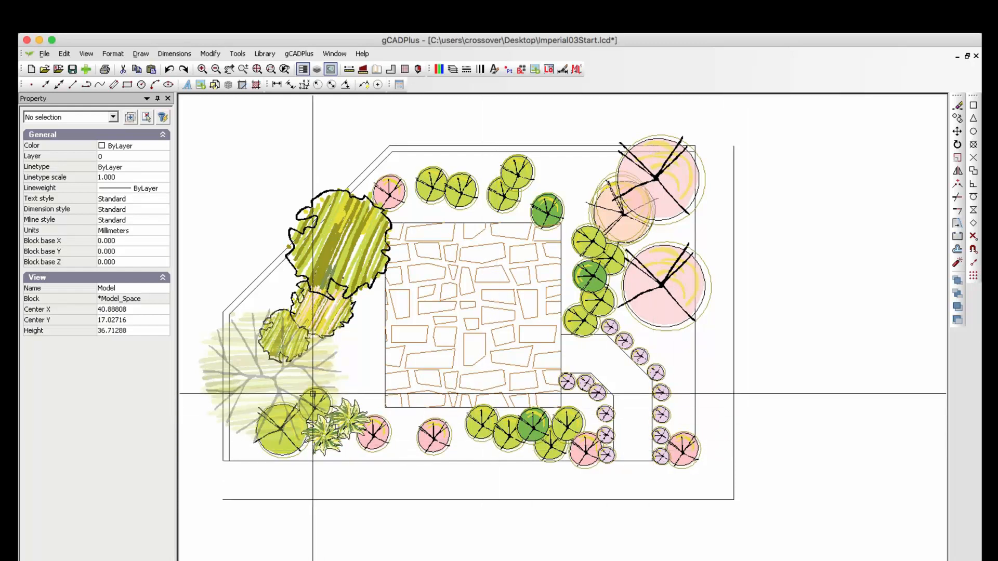
Assign Lagerstroemia indica 'Pokomoke' (Crepe Myrtle) as plant data to the large bare-branched tree symbol at the plan's lower-left corner.
left_click(273, 379)
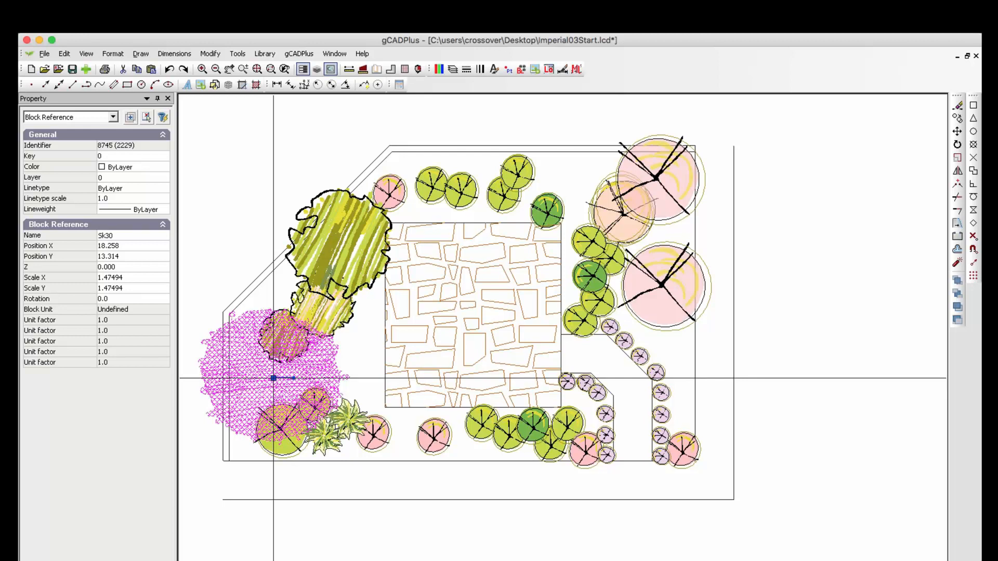
key("Escape")
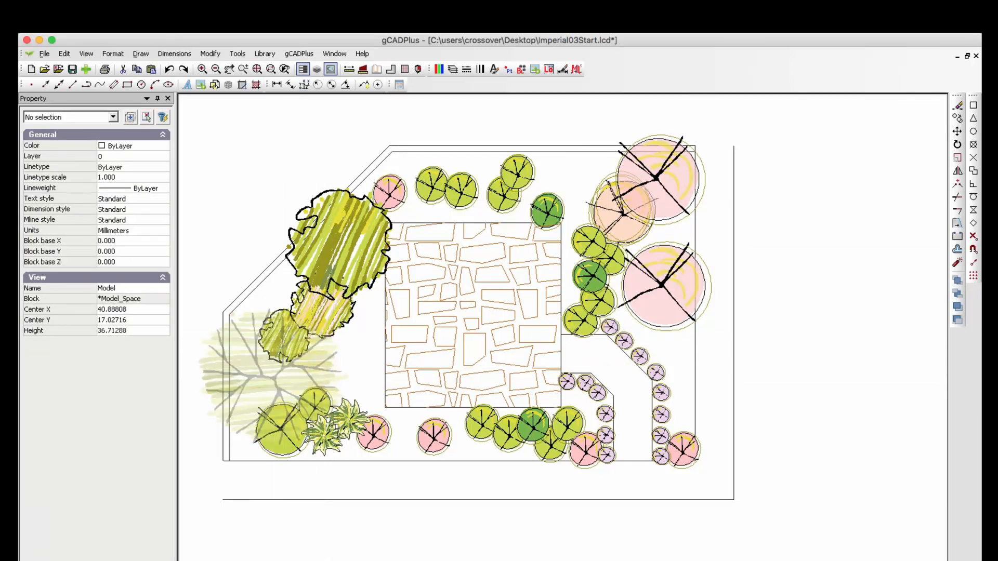
left_click(299, 54)
mouse_move(354, 67)
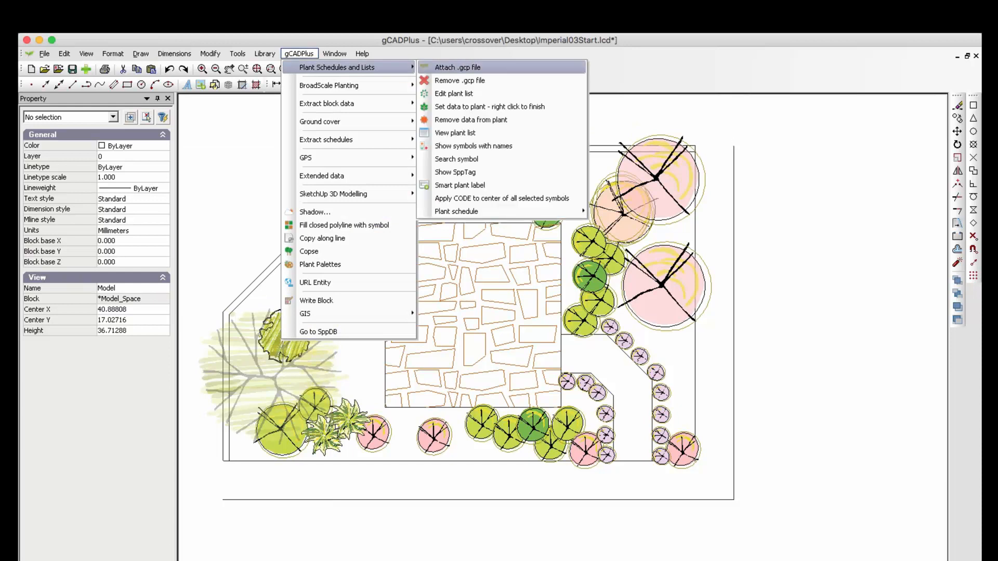
left_click(489, 107)
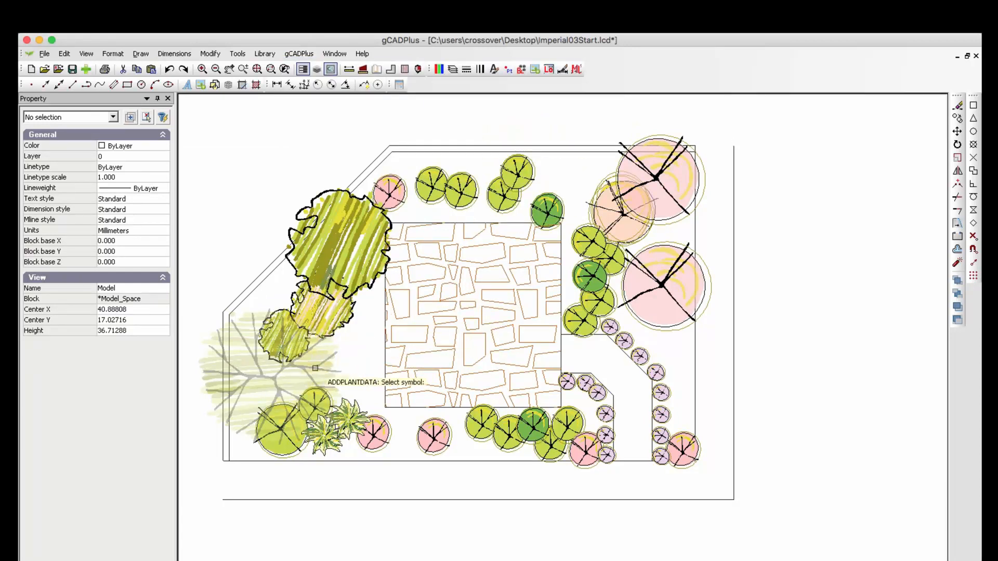
left_click(254, 380)
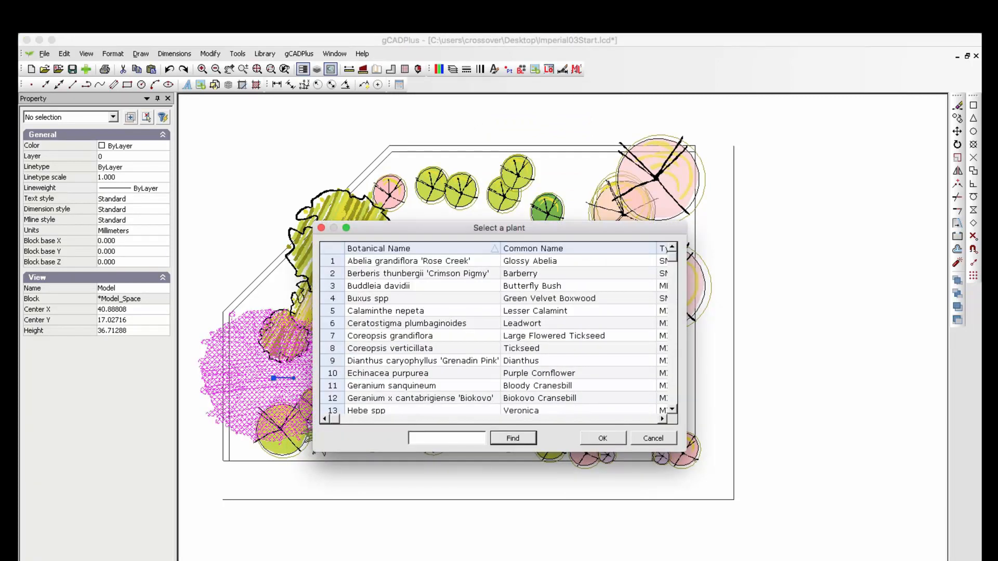
scroll(498, 333, "down", 1)
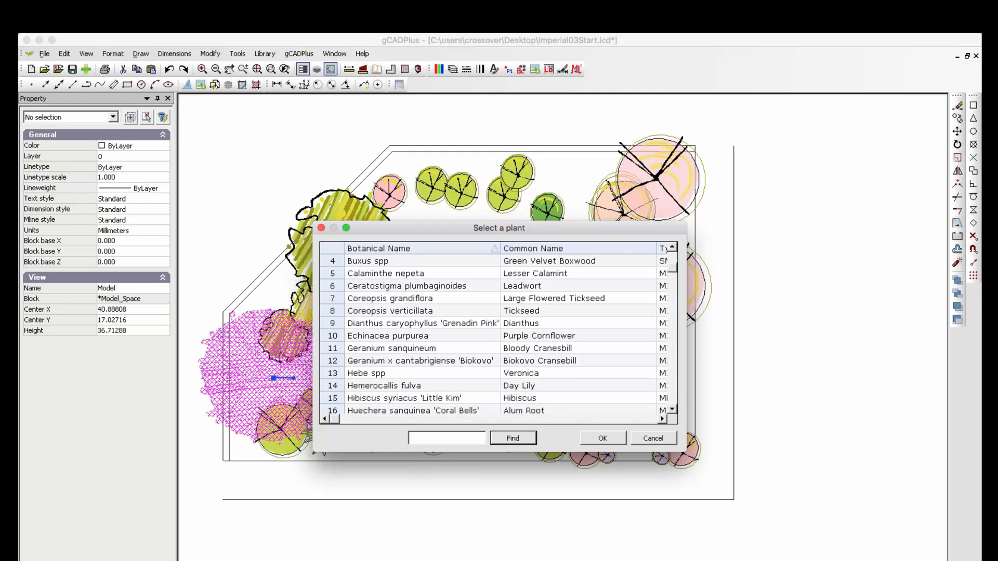
left_click_drag(685, 400, 801, 408)
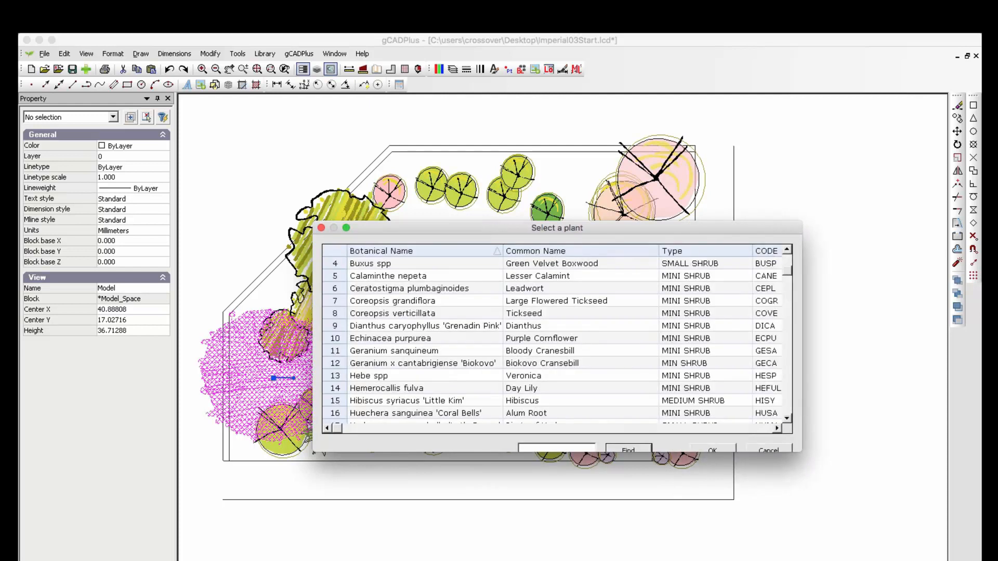
scroll(556, 337, "up", 1)
left_click(580, 250)
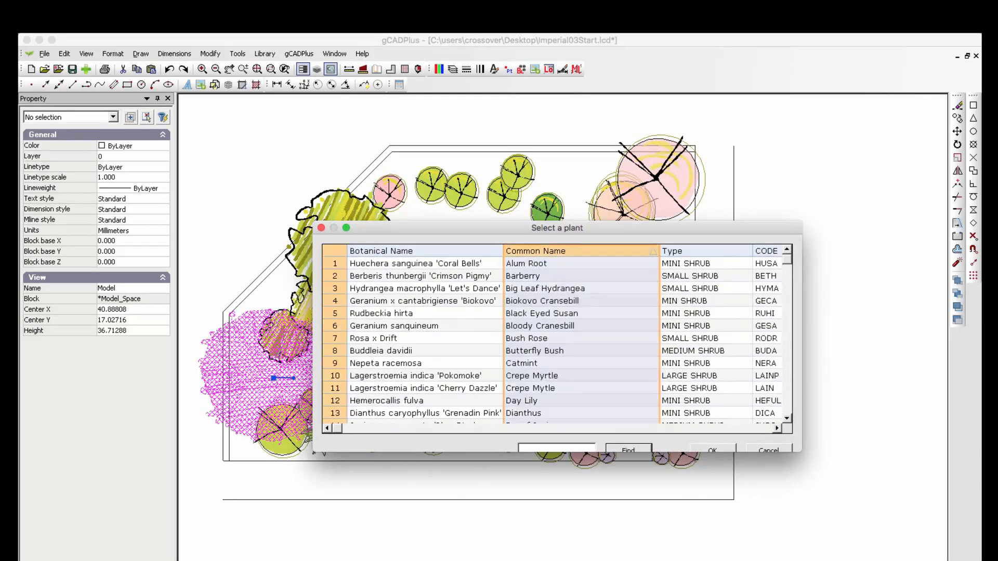
scroll(556, 338, "down", 1)
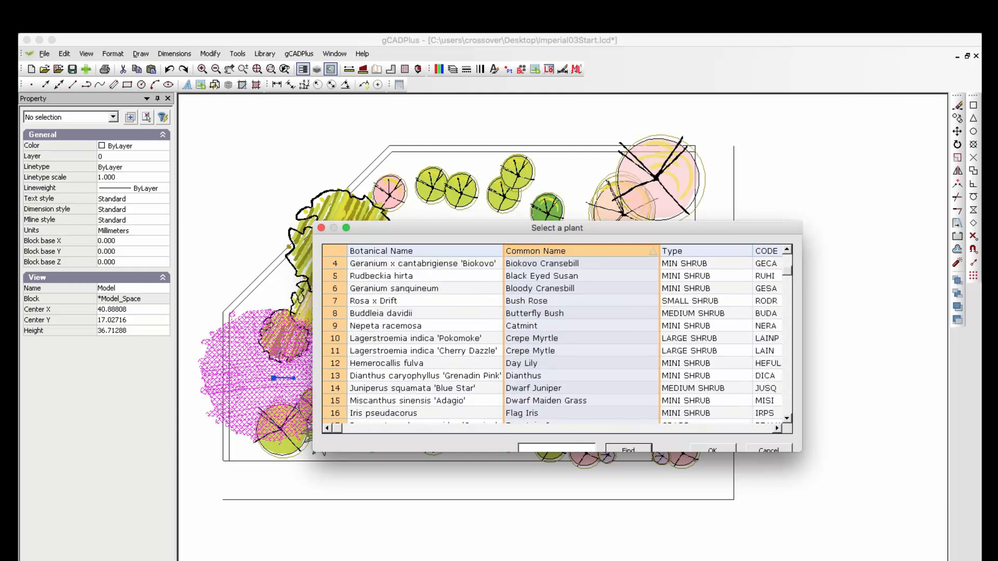
left_click(555, 337)
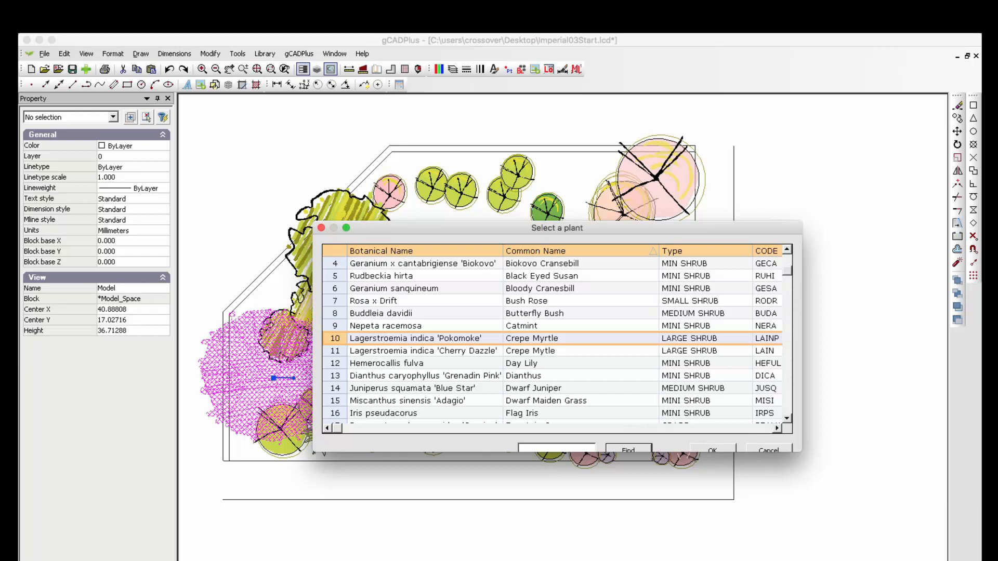
left_click_drag(314, 452, 685, 498)
left_click(711, 478)
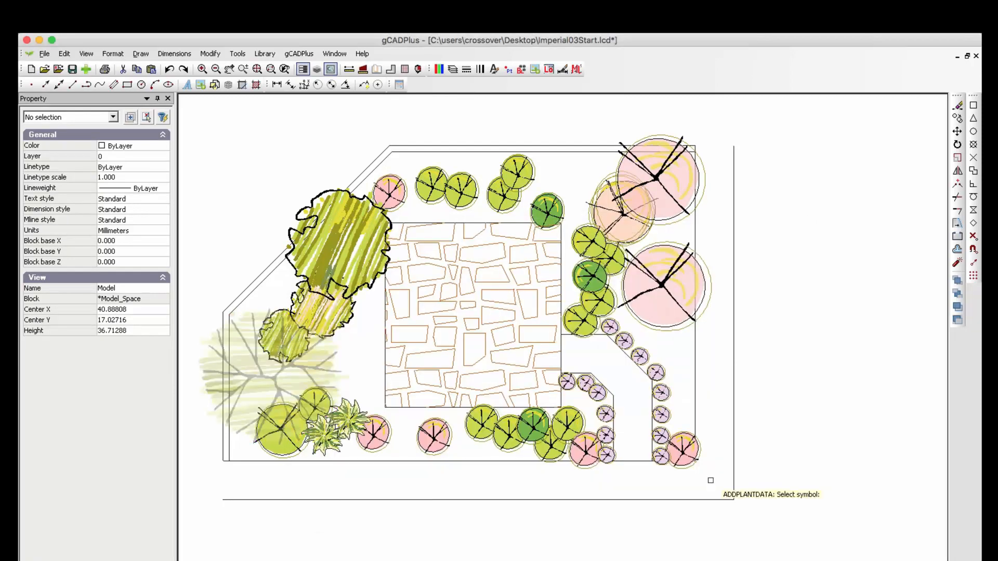
Assign Lagerstroemia indica 'Cherry Dazzle' as plant data to the large pink tree symbol at the plan's upper-right corner.
left_click(660, 186)
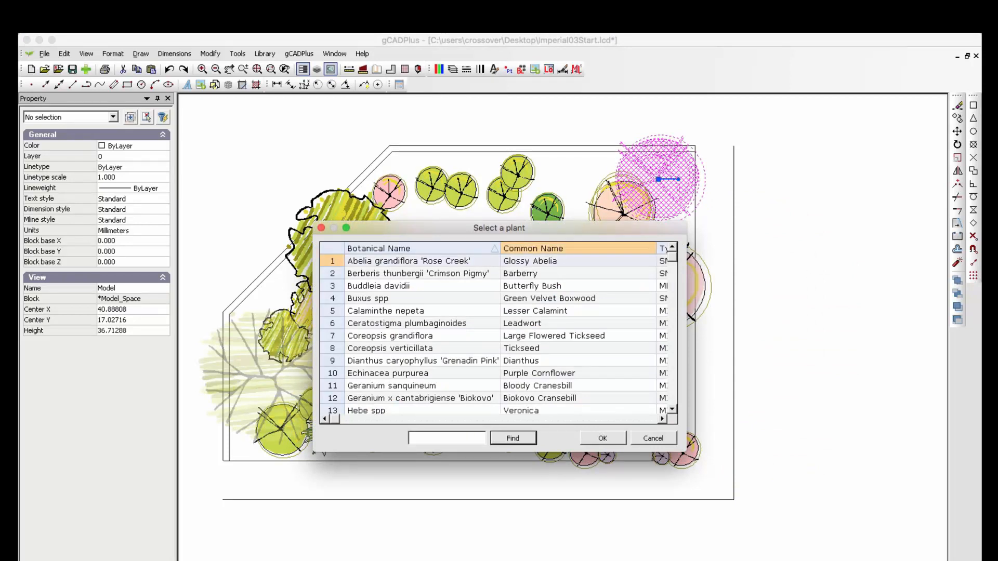
left_click(533, 248)
scroll(488, 333, "down", 3)
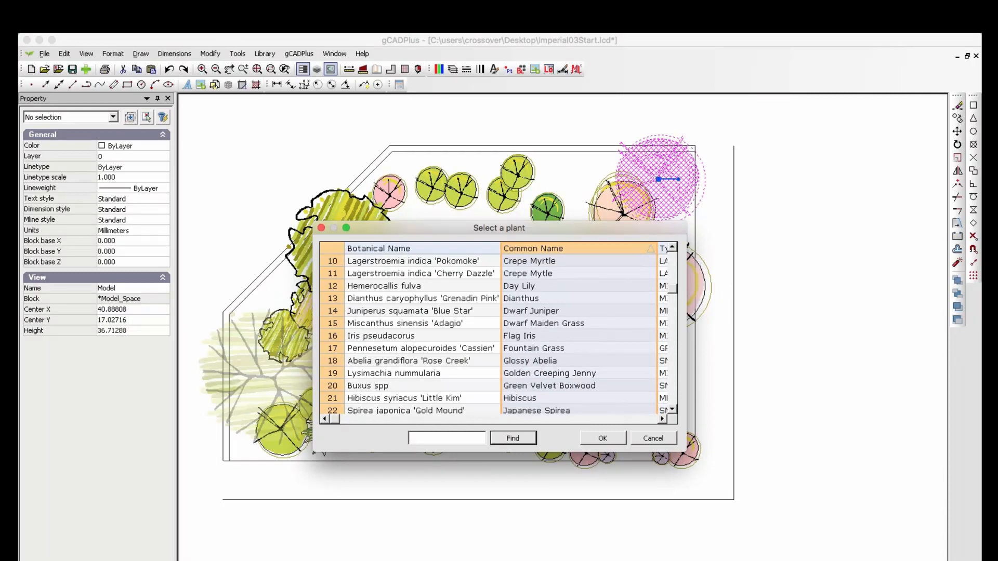
left_click(421, 274)
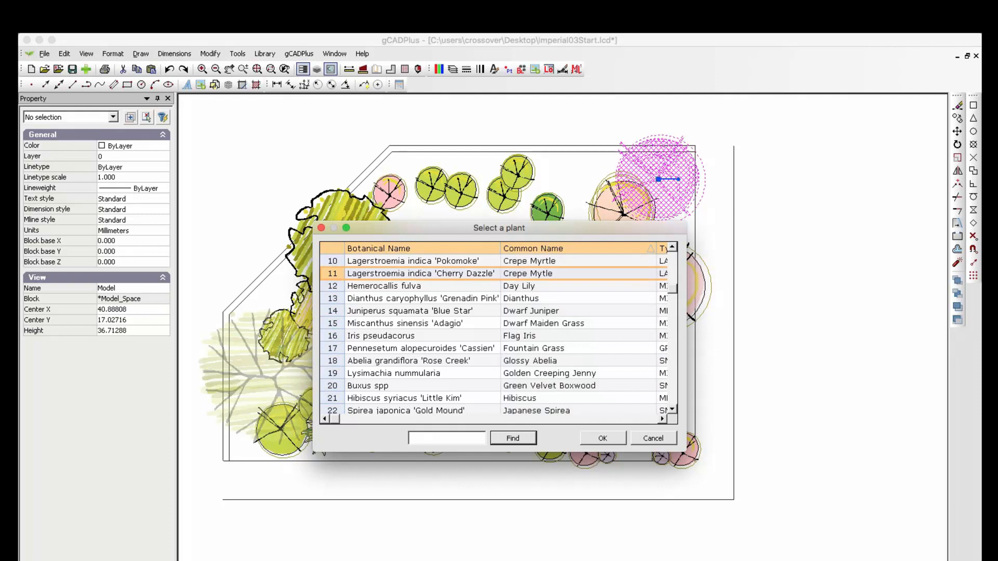
left_click(602, 438)
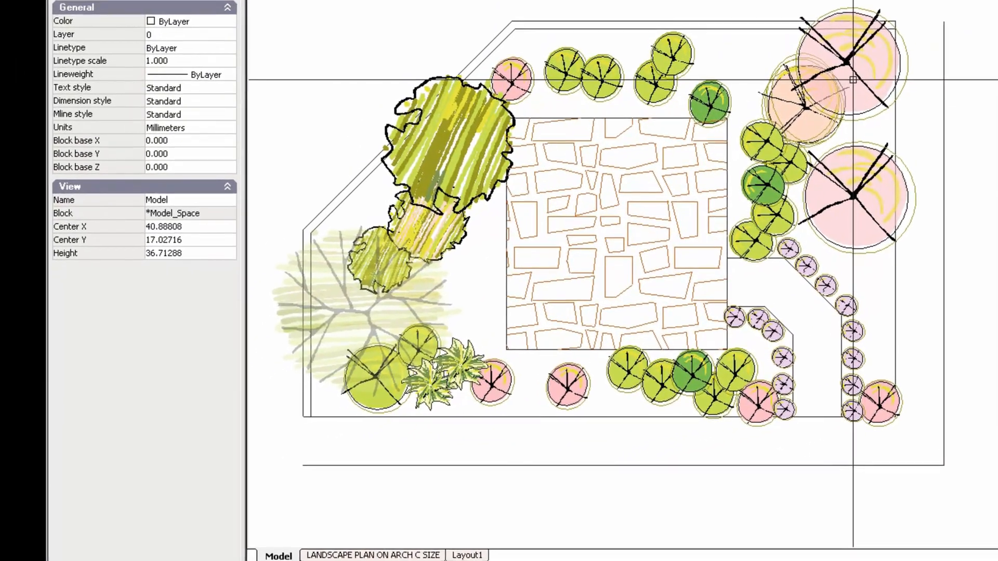
Inspect the plant tag data of the upper-right pink tree and the lower-left bare-branched tree, clearing the selection after each.
left_click(855, 78)
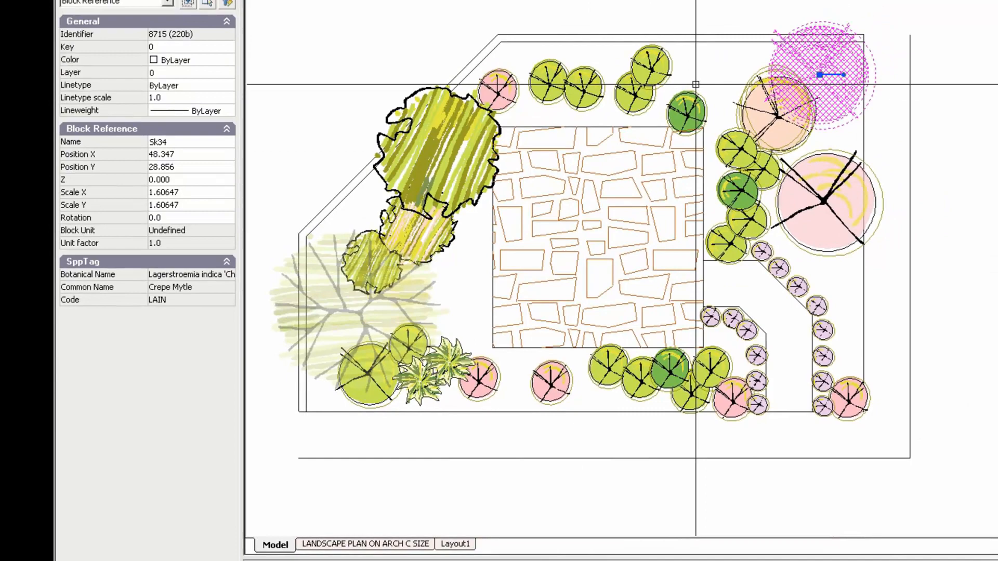
right_click(721, 67)
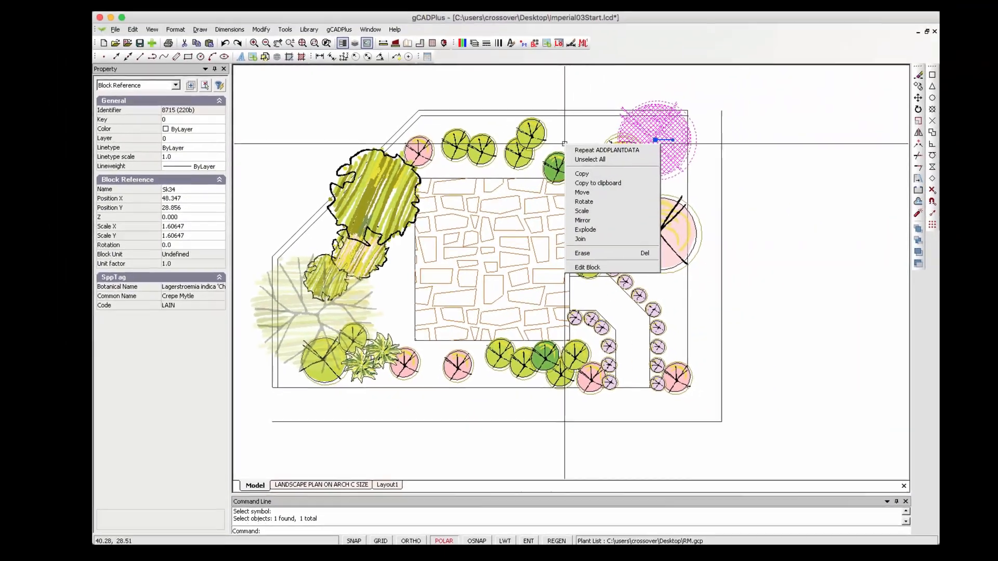
left_click(590, 159)
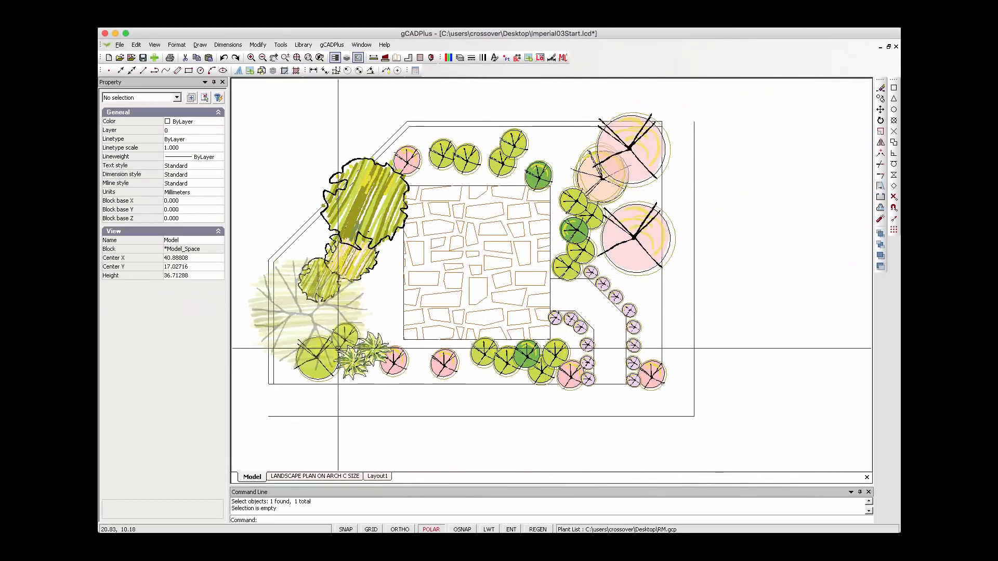
left_click(296, 314)
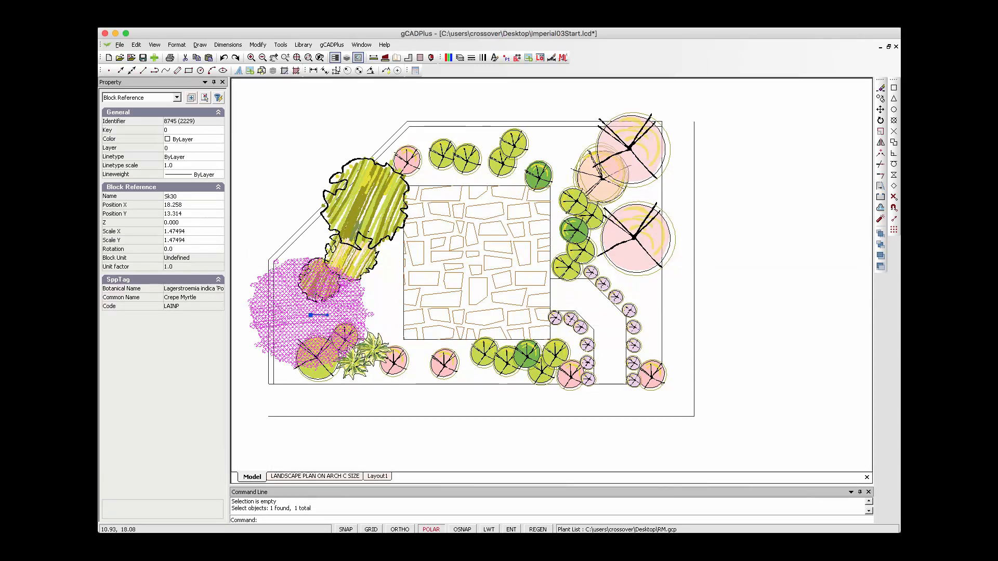
right_click(241, 190)
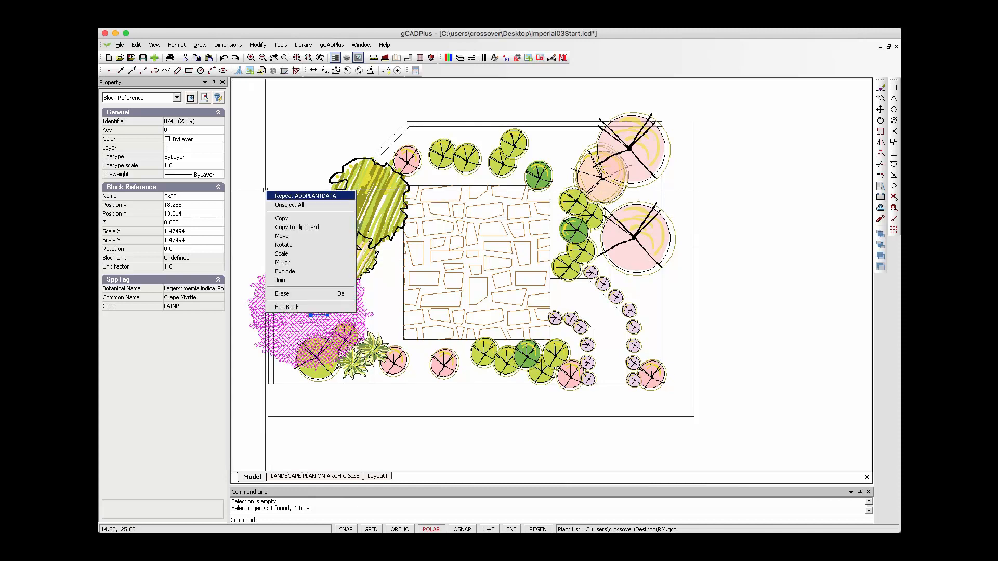
left_click(277, 202)
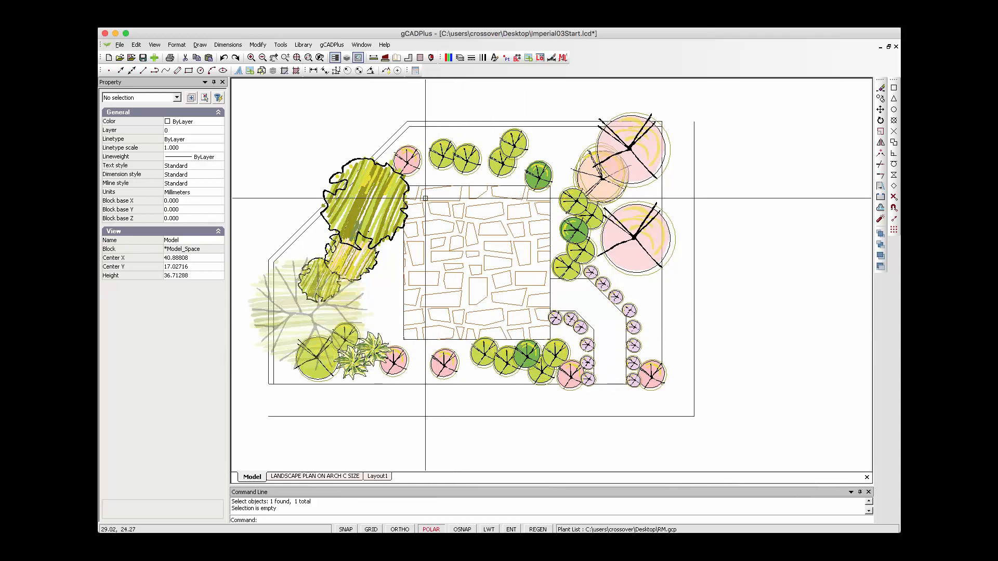
Highlight all symbols in the plan that carry plant names, and clear the highlighting.
left_click(331, 45)
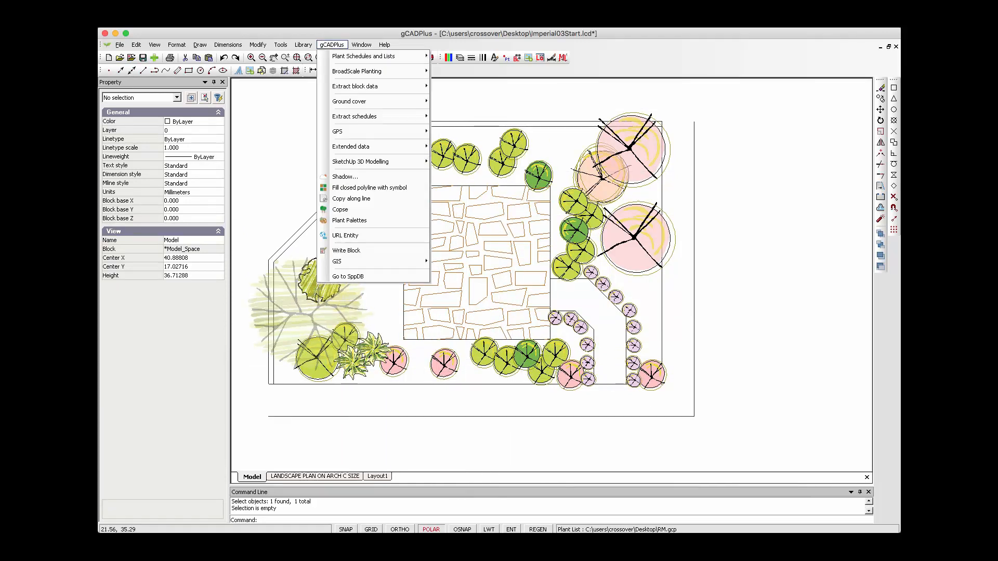
mouse_move(363, 55)
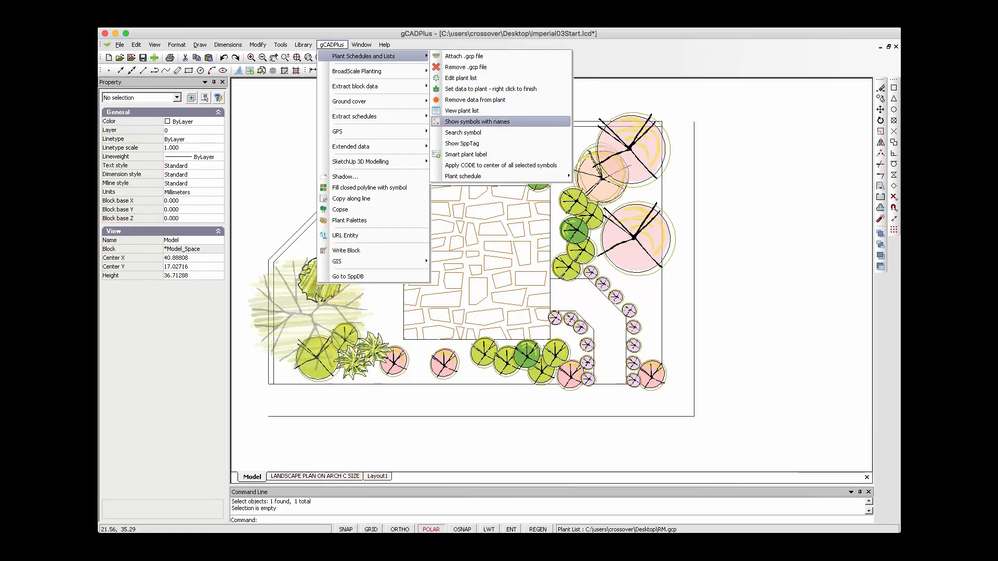
left_click(461, 111)
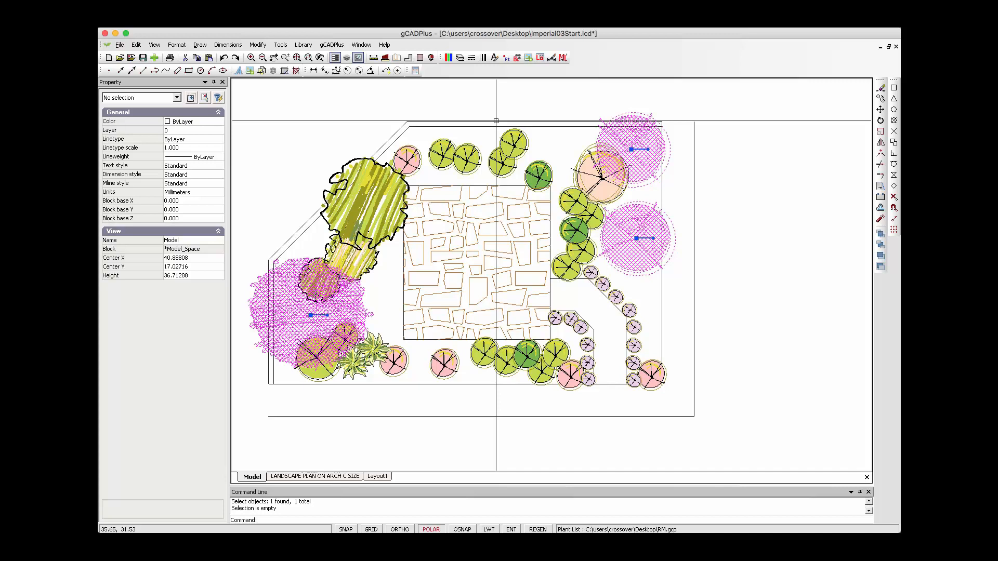
key("Escape")
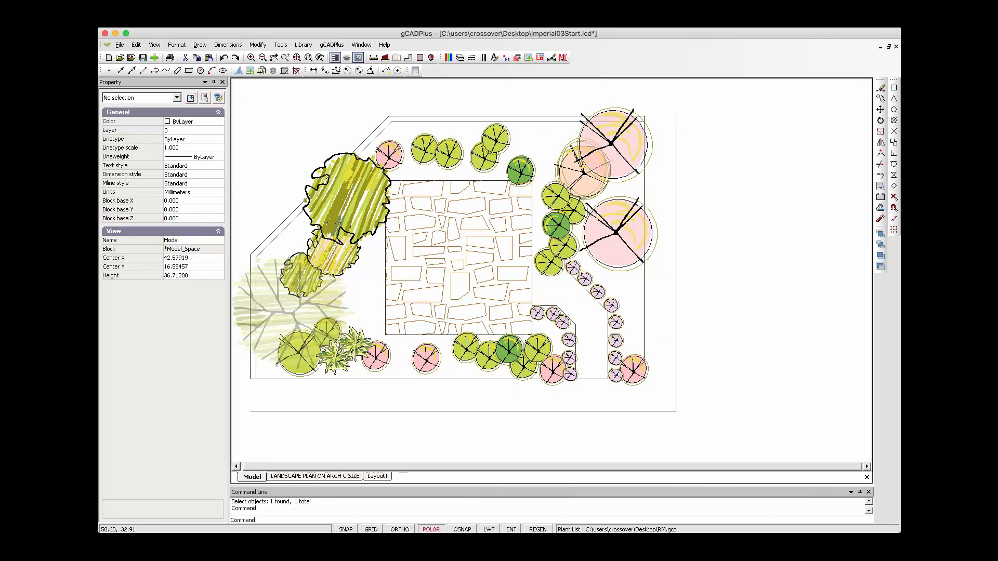
Show which plan symbols carry plant names once more, and clear the highlighting.
left_click(332, 44)
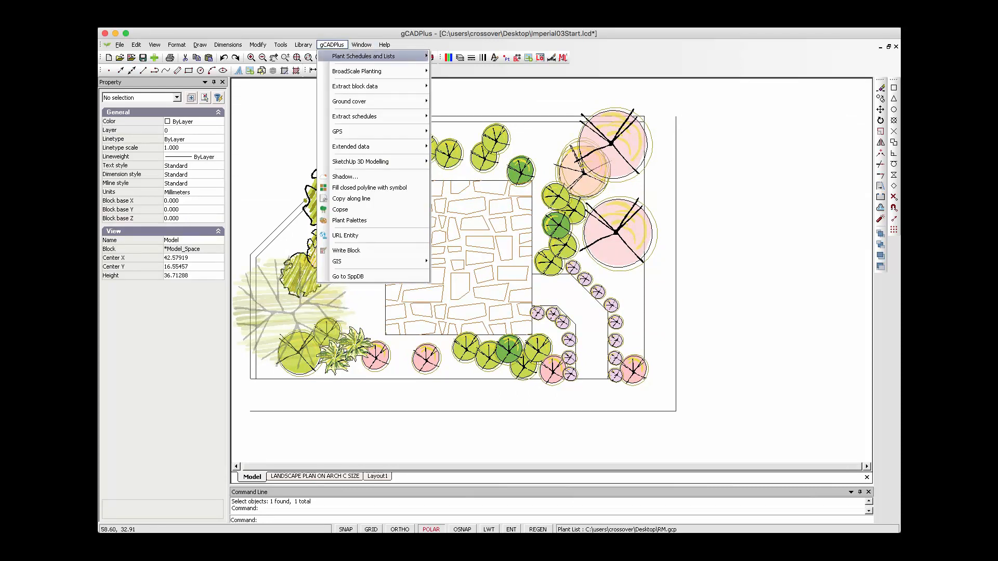
mouse_move(372, 56)
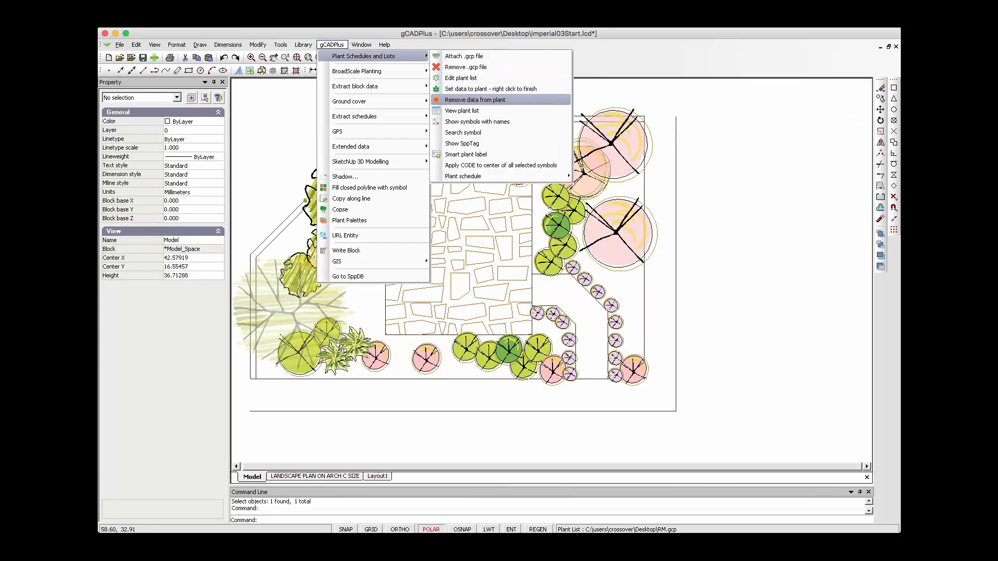
left_click(477, 122)
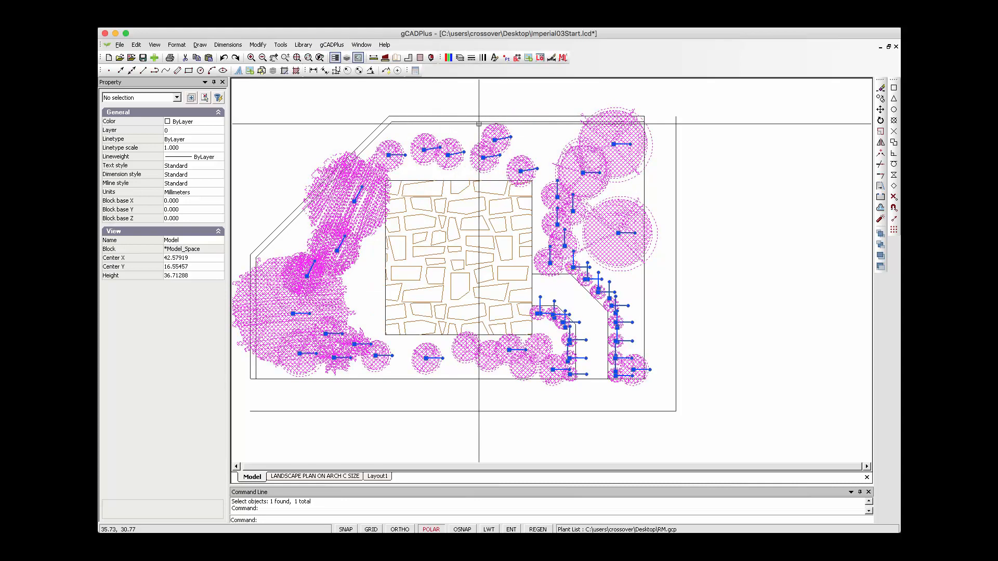
key("Escape")
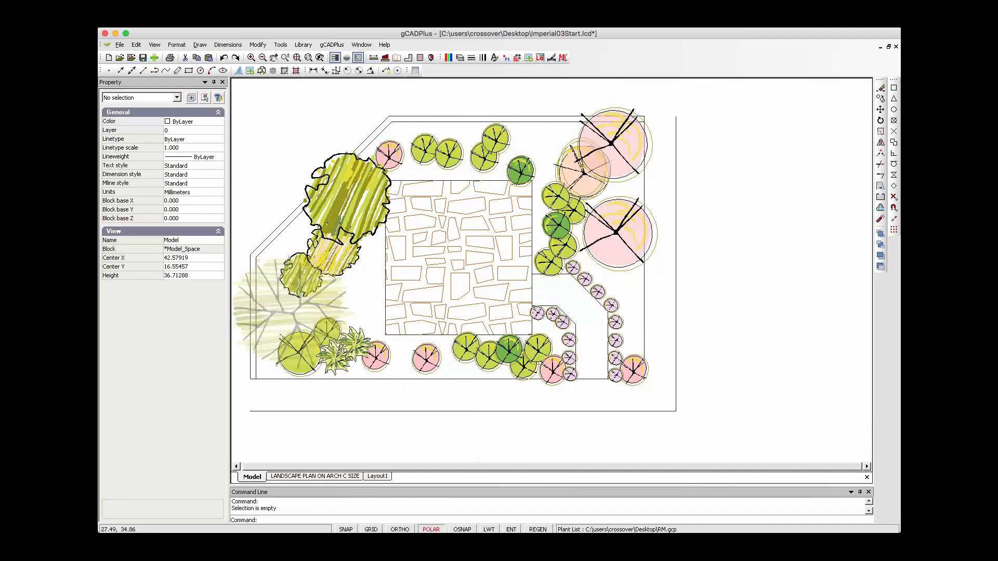
Draw a standard plant schedule with a text height of 0.3 in the empty area to the right of the landscape plan.
left_click(332, 45)
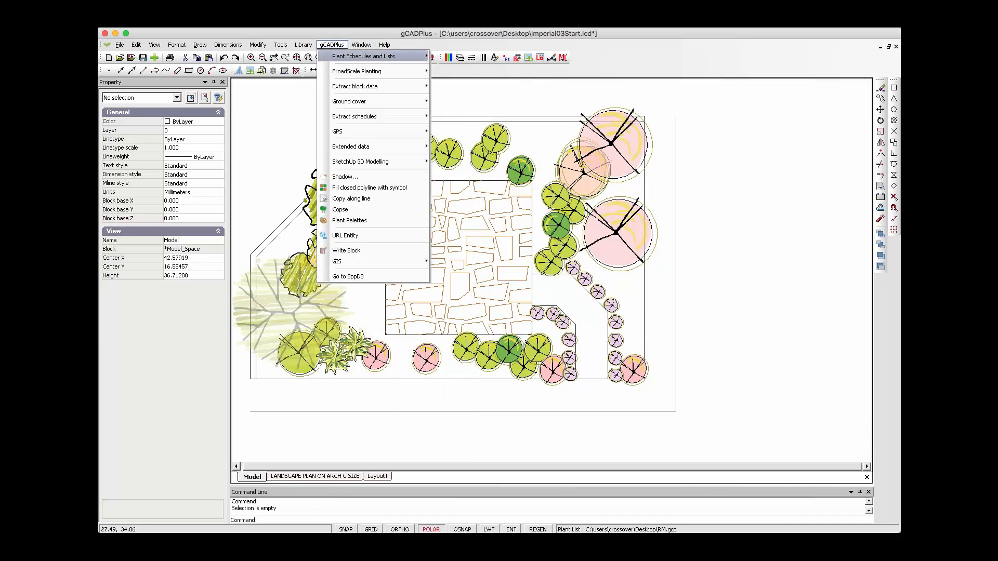
mouse_move(364, 56)
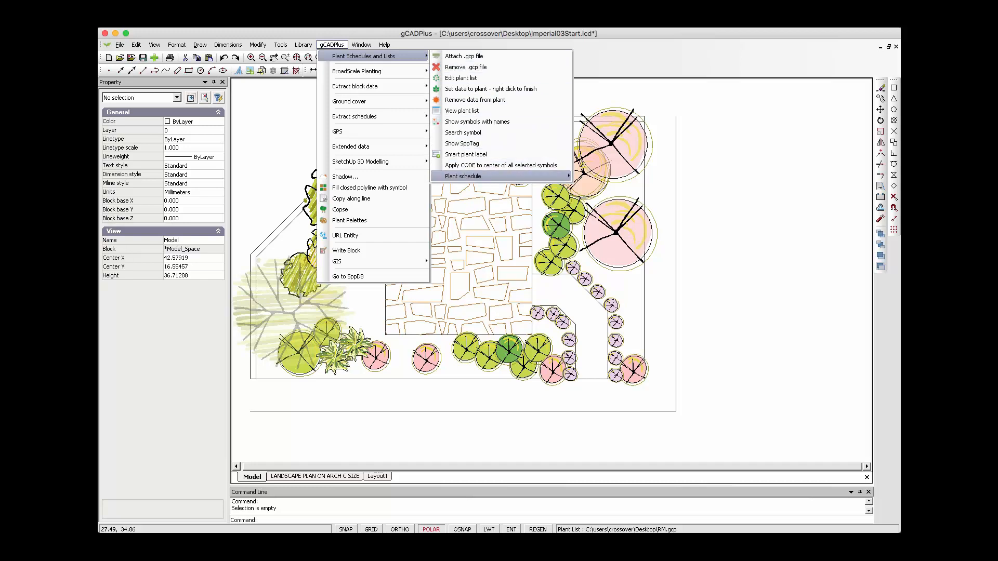
mouse_move(462, 177)
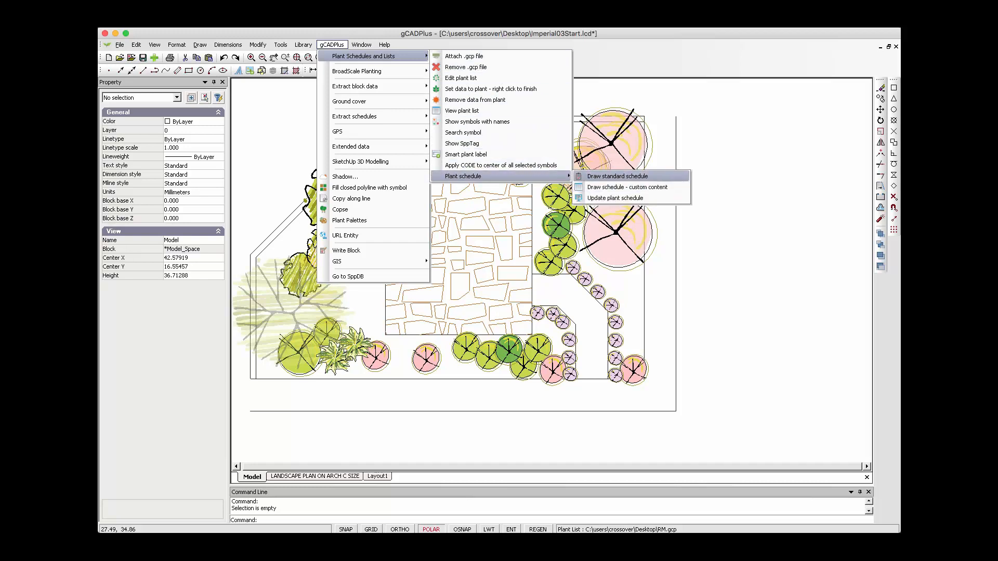
left_click(601, 176)
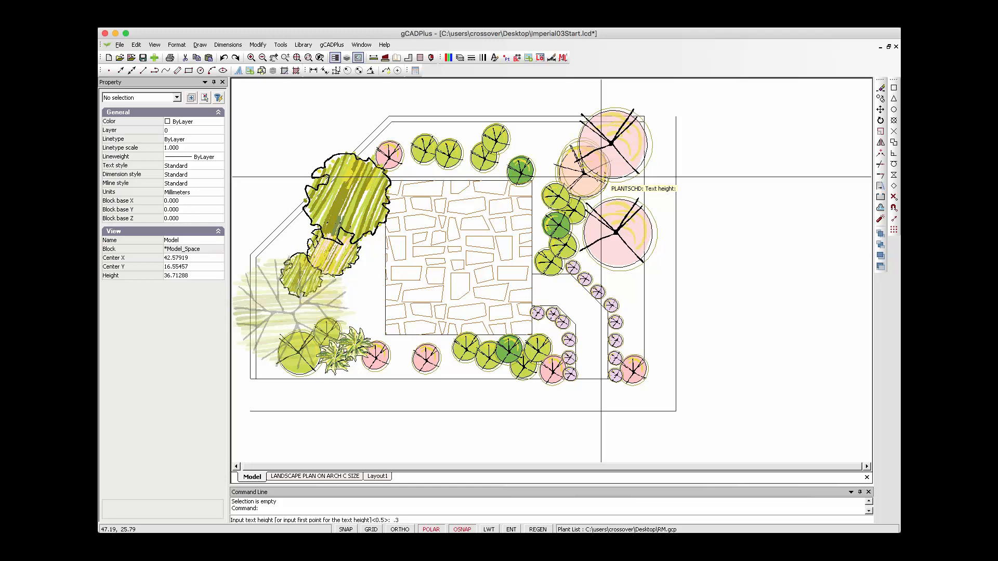
key("Return")
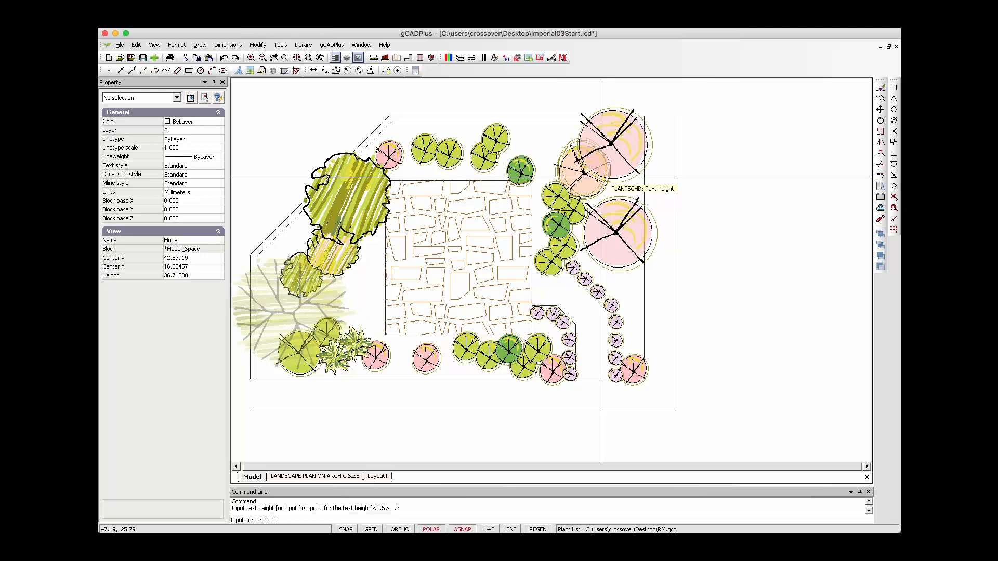
left_click(696, 118)
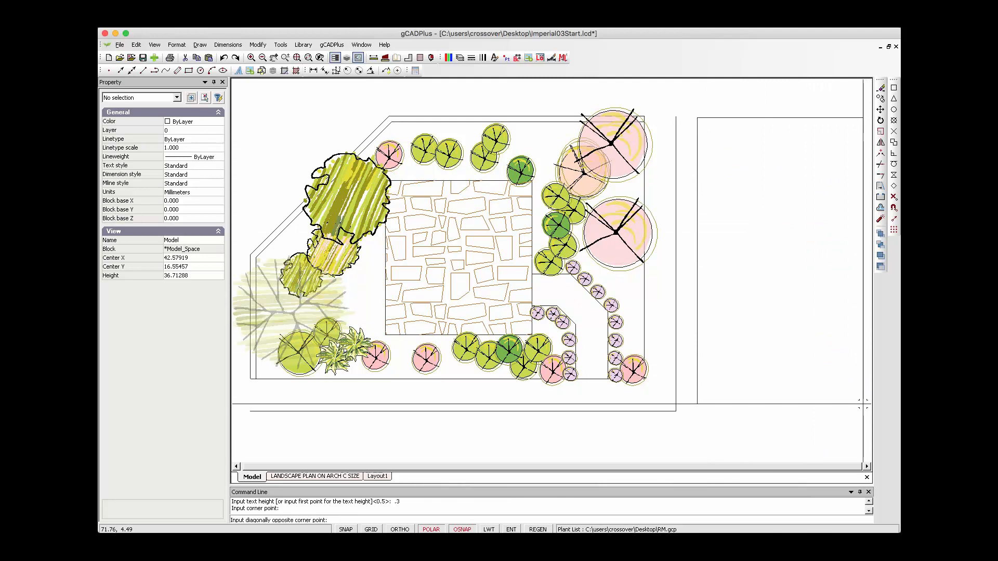
scroll(857, 402, "down", 1)
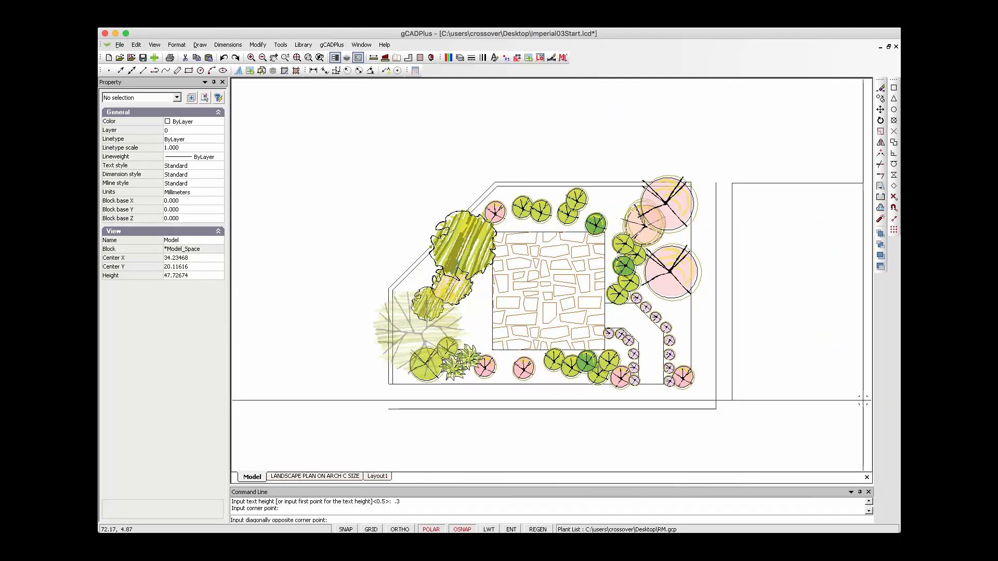
left_click(862, 400)
scroll(780, 238, "up", 1)
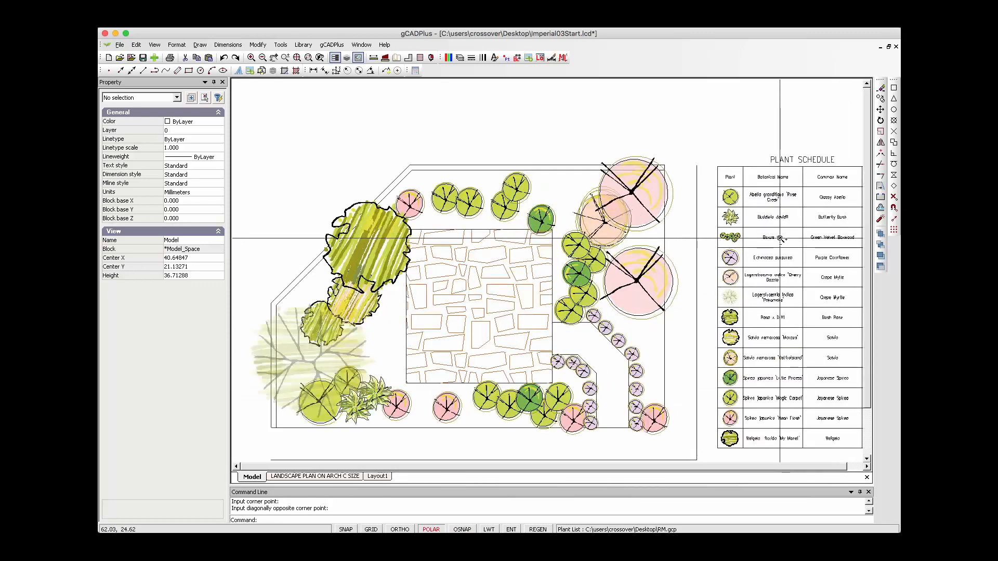
Examine the plant schedule's rows and totals, and inspect the tag data of the grouped green shrubs below the paving, clearing the selection.
scroll(779, 238, "up", 2)
middle_click_drag(717, 252, 615, 252)
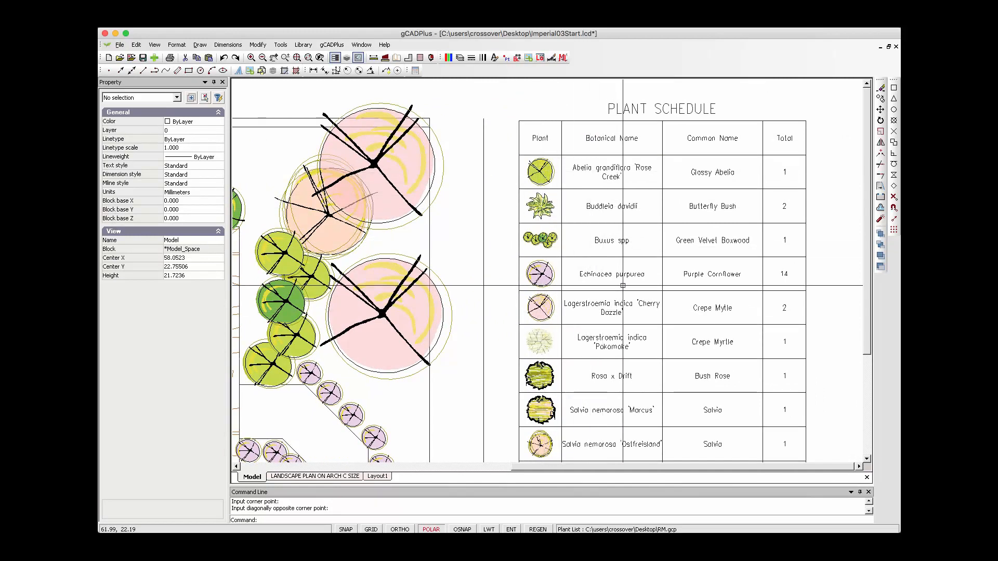
scroll(743, 235, "down", 3)
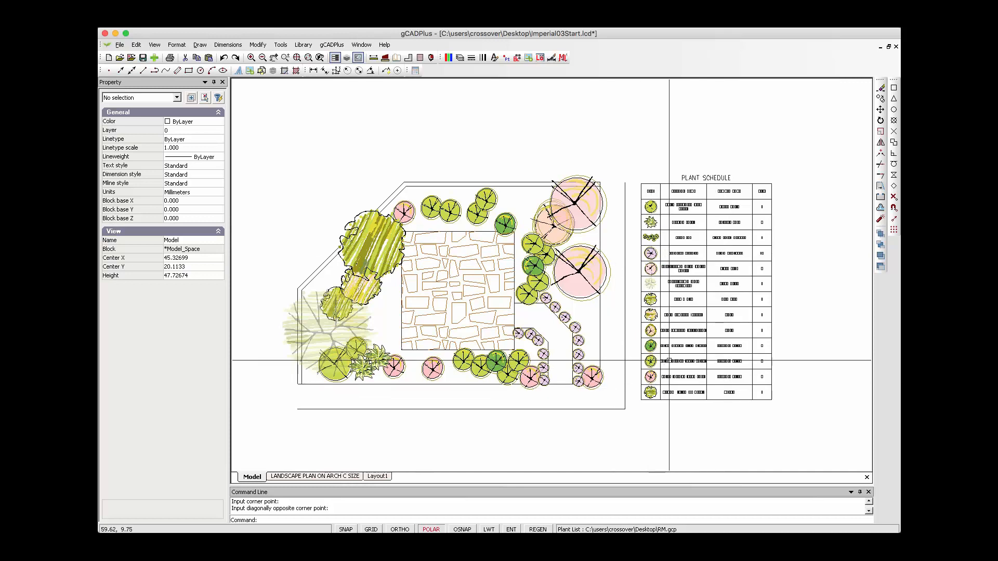
scroll(730, 223, "up", 3)
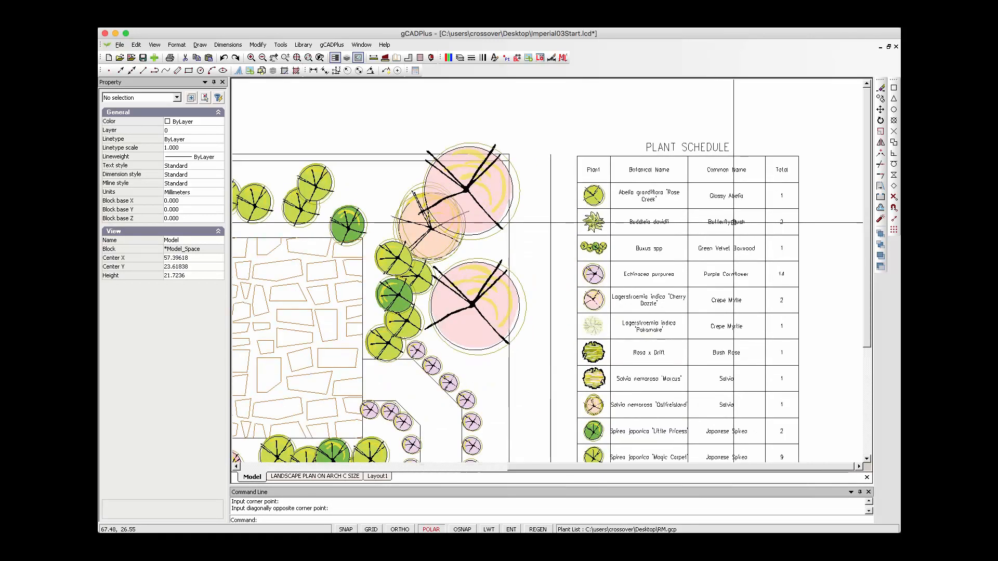
scroll(733, 222, "up", 1)
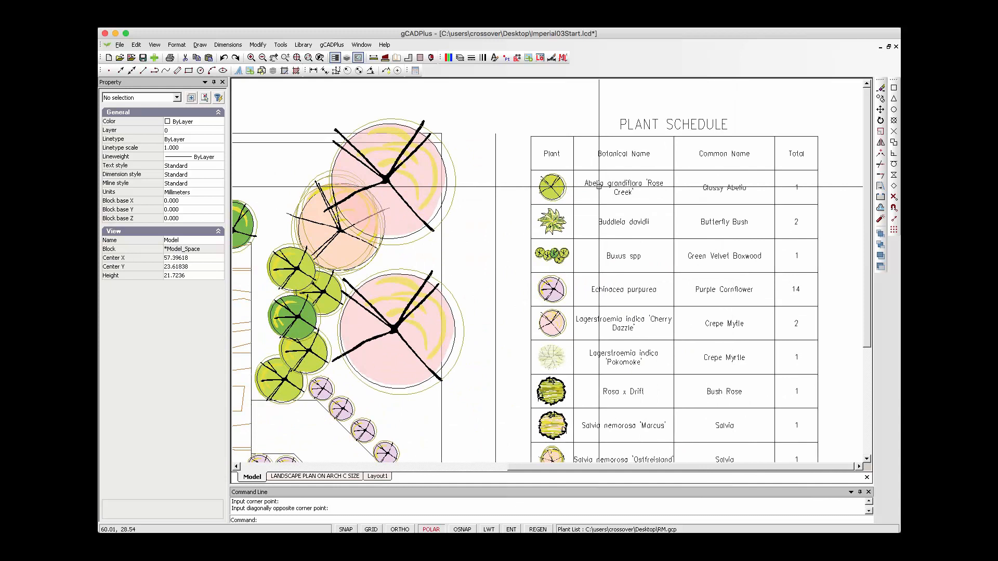
scroll(624, 200, "down", 2)
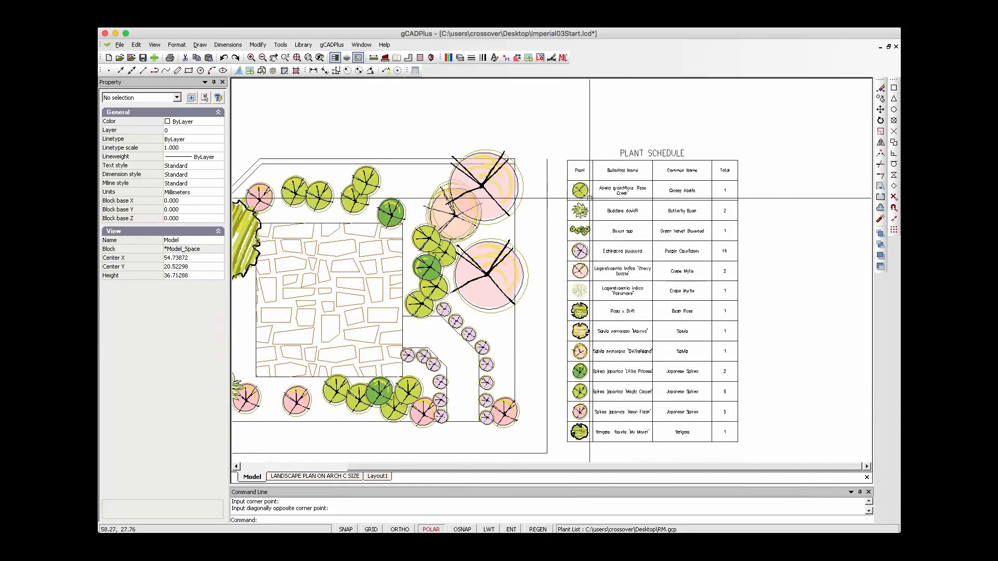
left_click(339, 394)
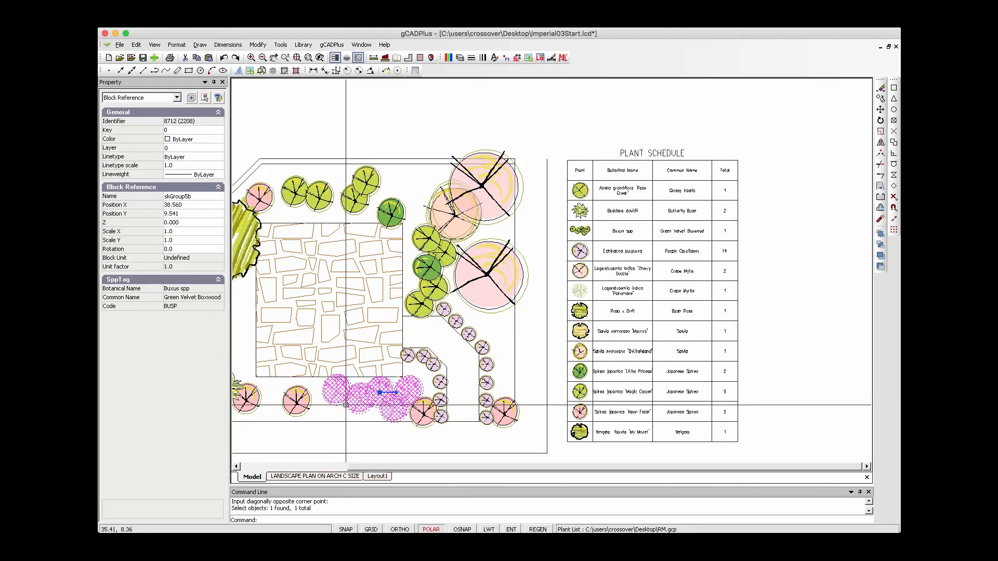
key("Escape")
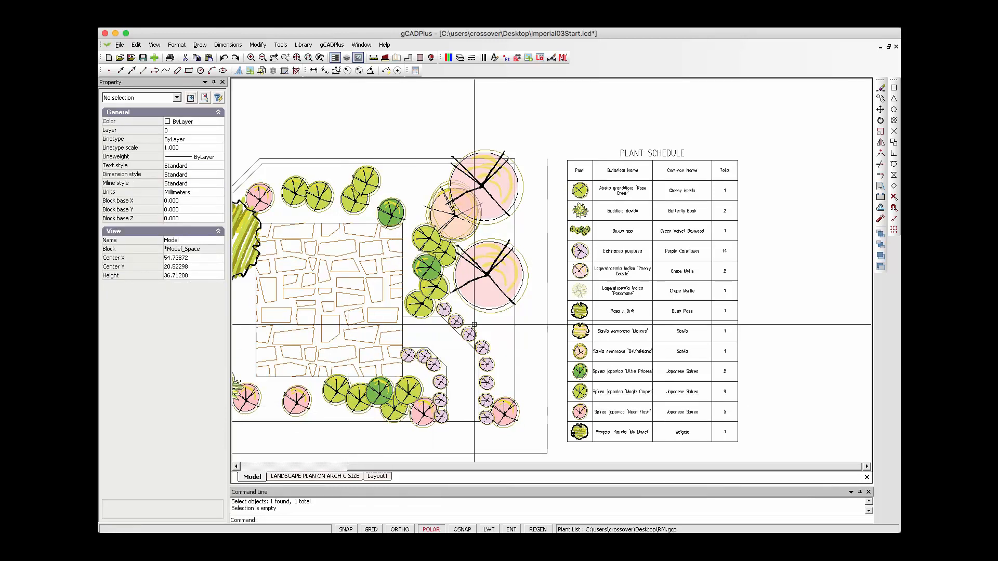
scroll(625, 191, "up", 2)
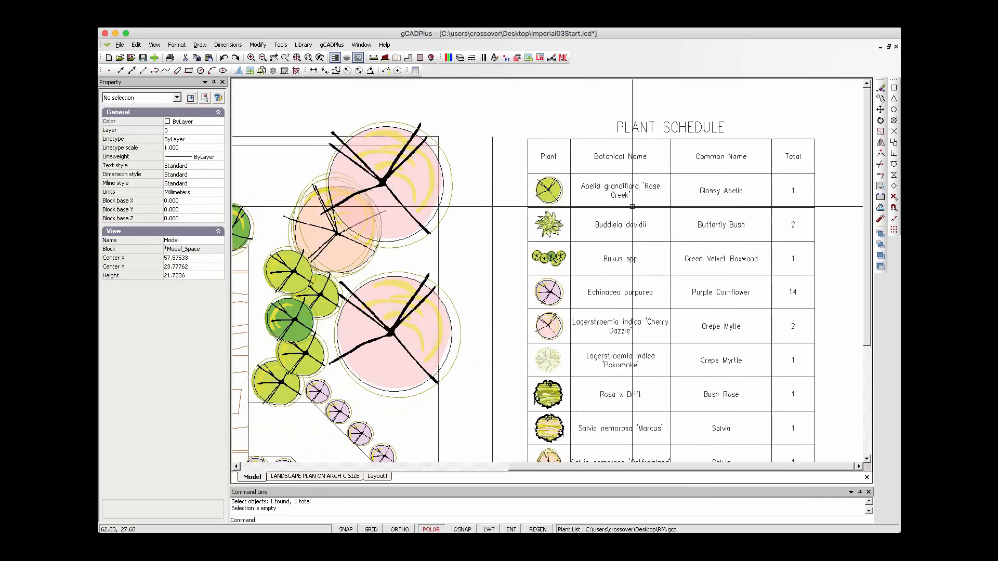
scroll(632, 206, "down", 1)
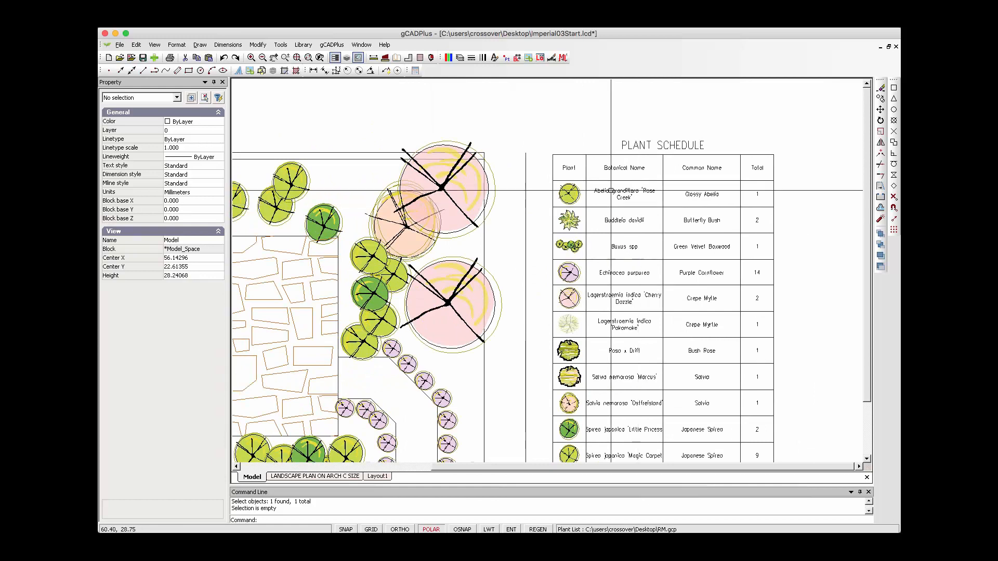
Search the plan's symbols for the botanical name ABELIA and locate the matching plant.
left_click(331, 45)
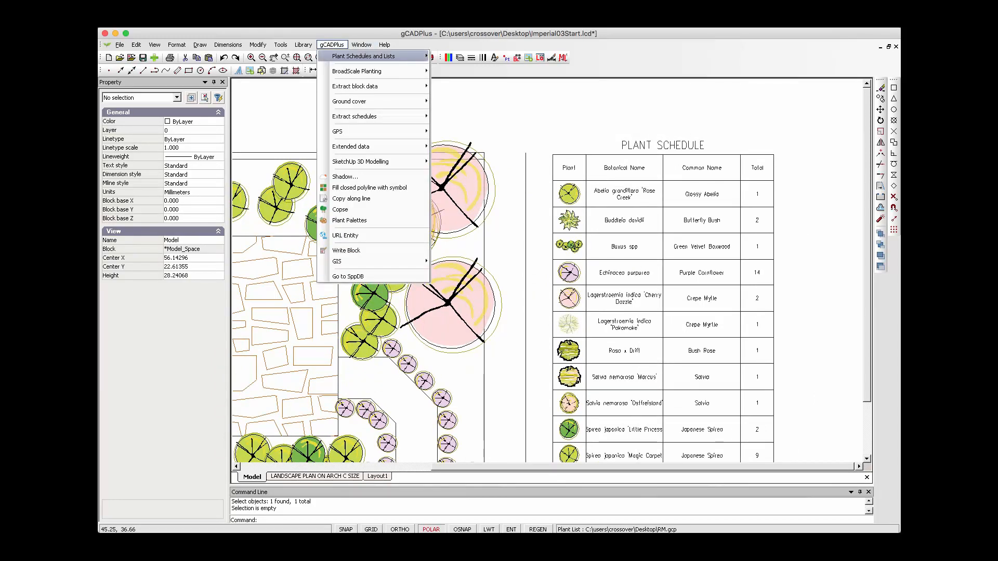
mouse_move(369, 57)
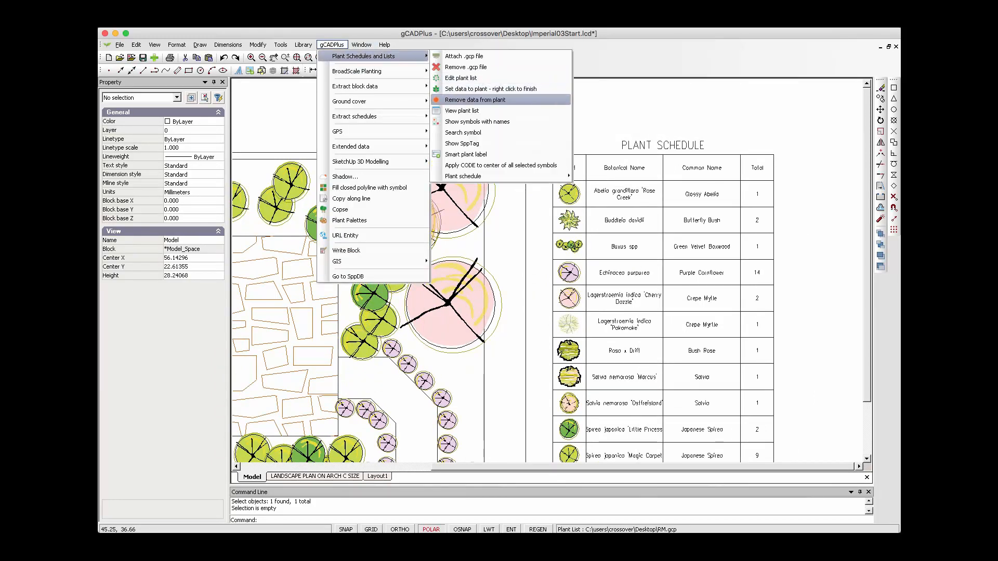
left_click(463, 132)
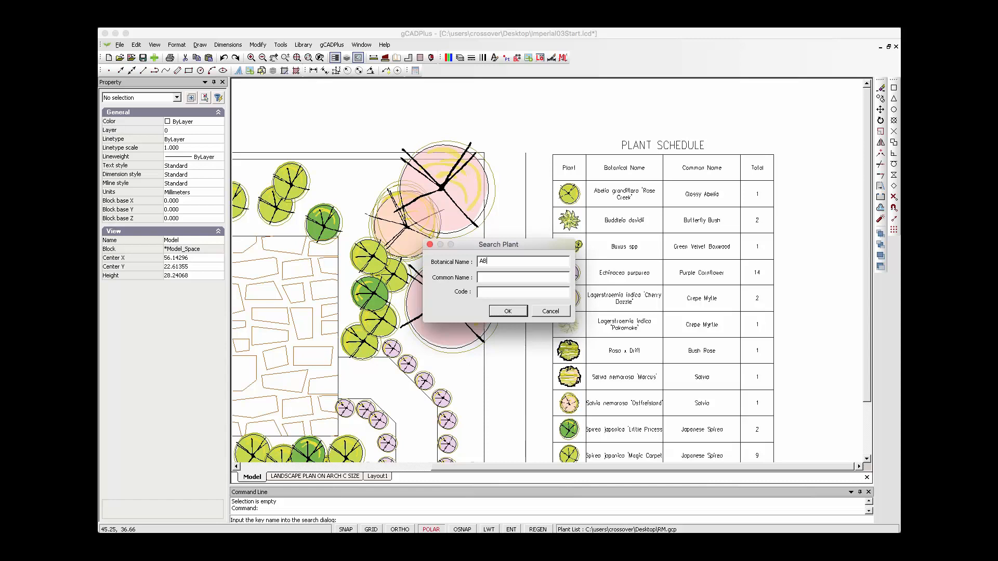
type("ELIA")
left_click(509, 314)
scroll(510, 315, "down", 5)
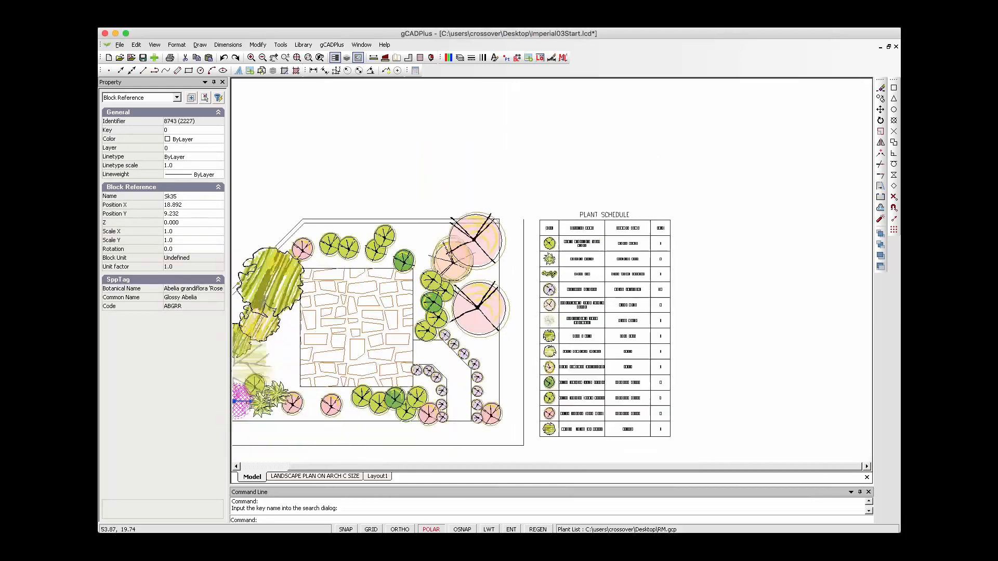
scroll(388, 379, "up", 5)
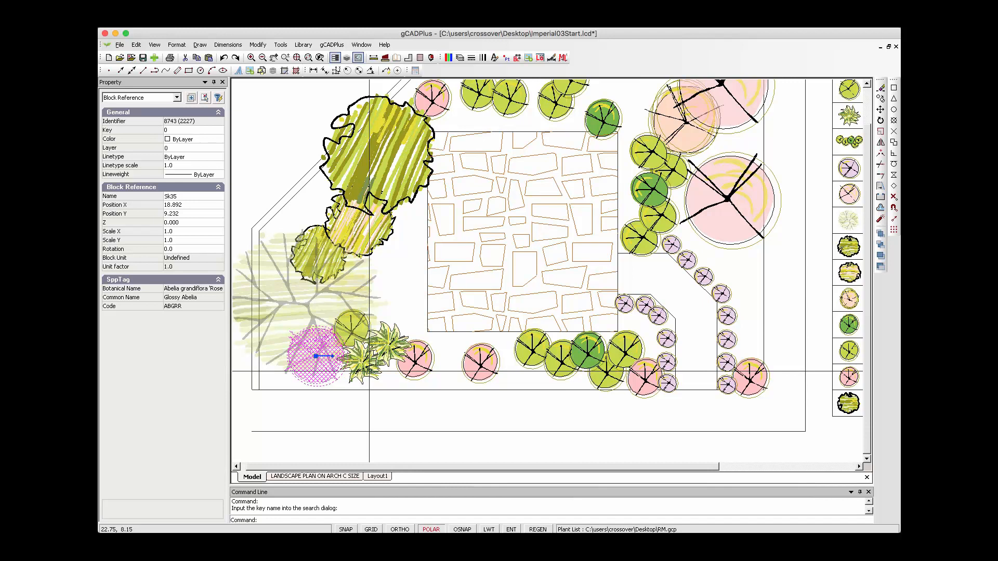
Copy the Abelia symbol from the plan's lower-left corner to three spots around the large shrubs left of the paving.
left_click(316, 354)
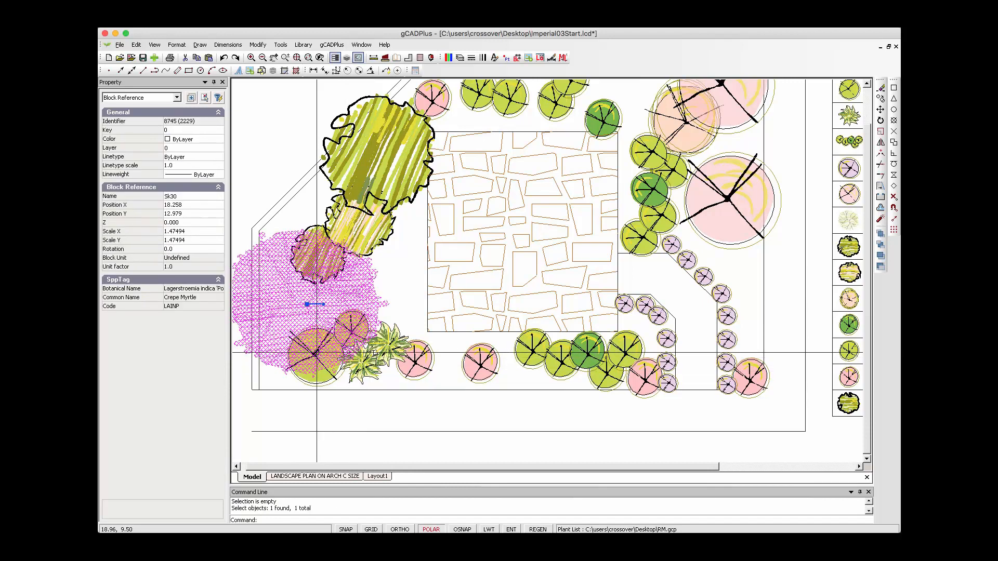
key("Escape")
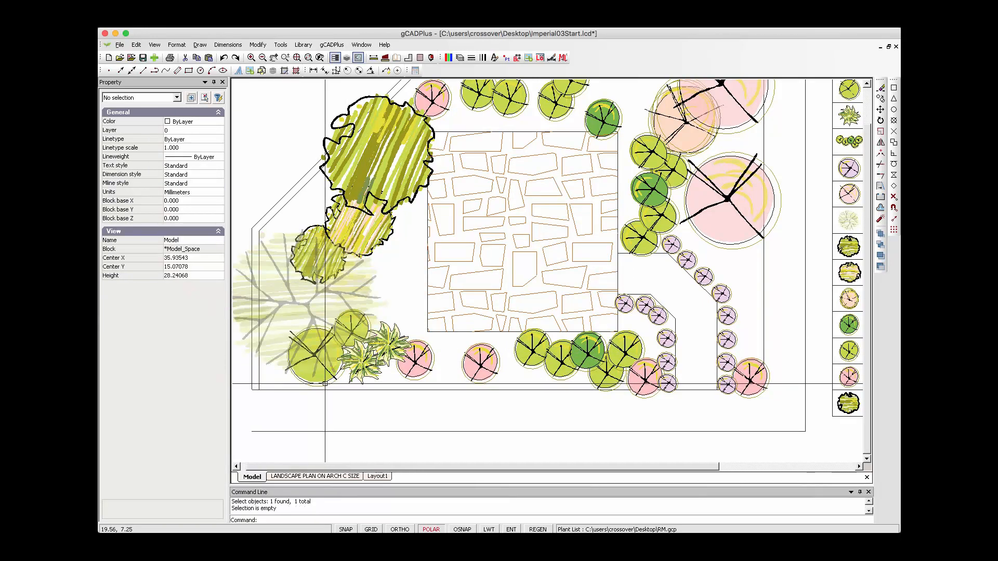
left_click(325, 383)
right_click(325, 384)
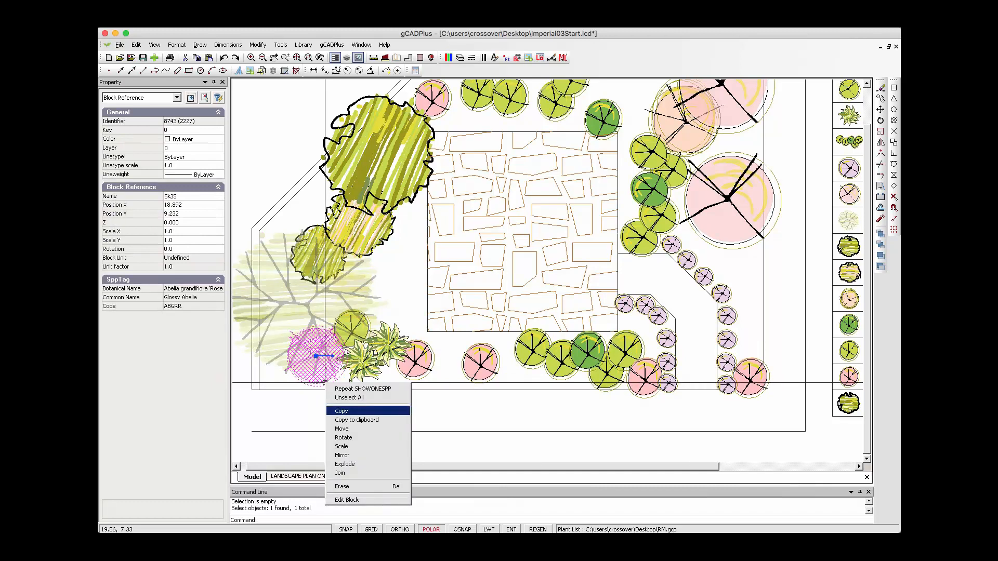
left_click(342, 411)
left_click(315, 356)
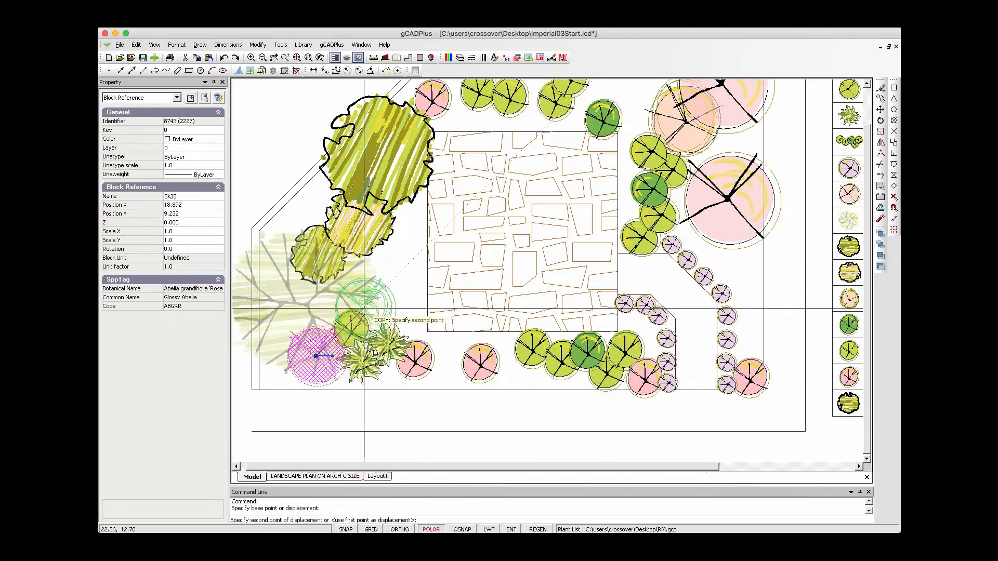
left_click(369, 285)
left_click(315, 214)
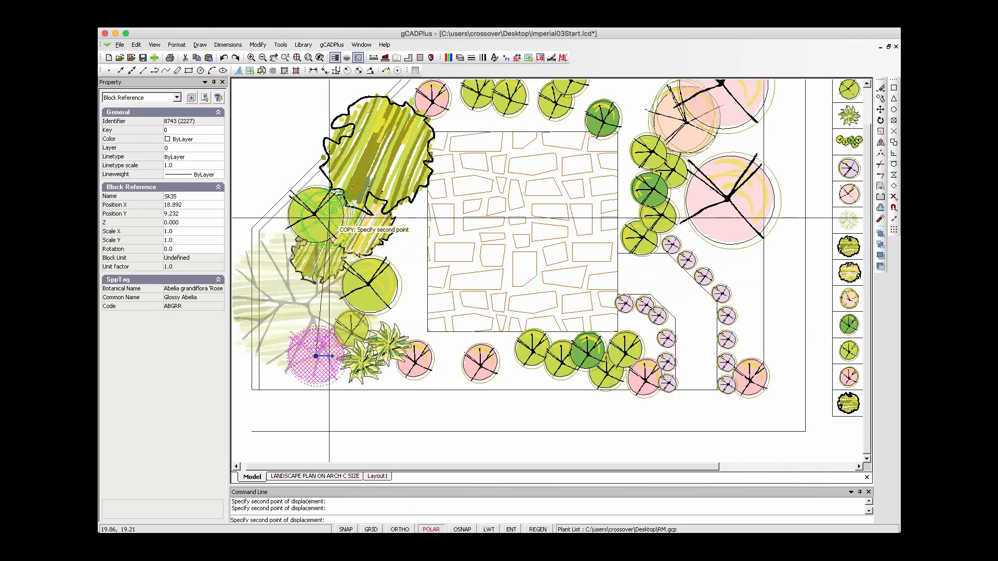
left_click(406, 248)
right_click(407, 248)
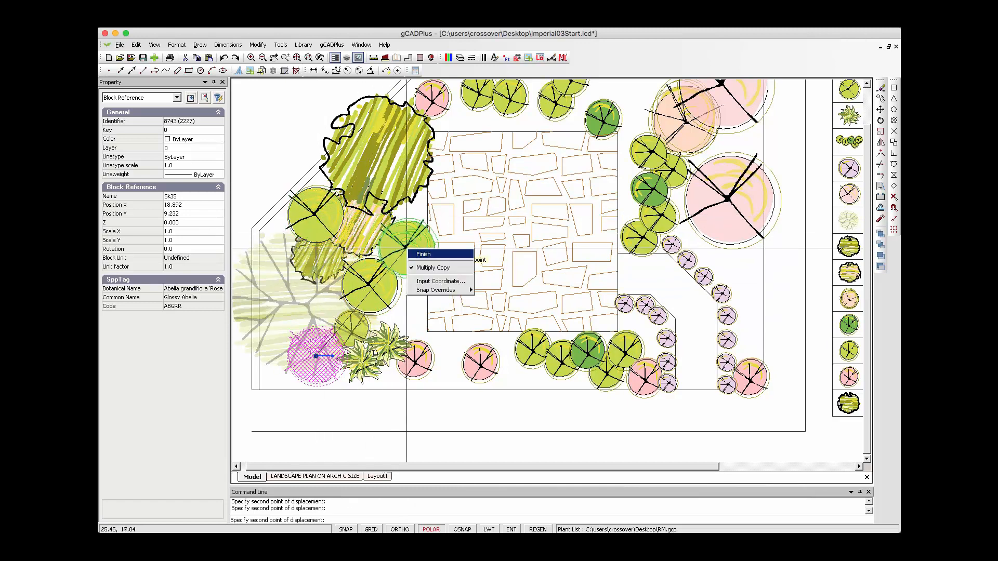
left_click(423, 254)
Finish copying and scale the two selected Abelia symbols down together to a factor of about 0.76.
left_click(410, 253)
right_click(411, 256)
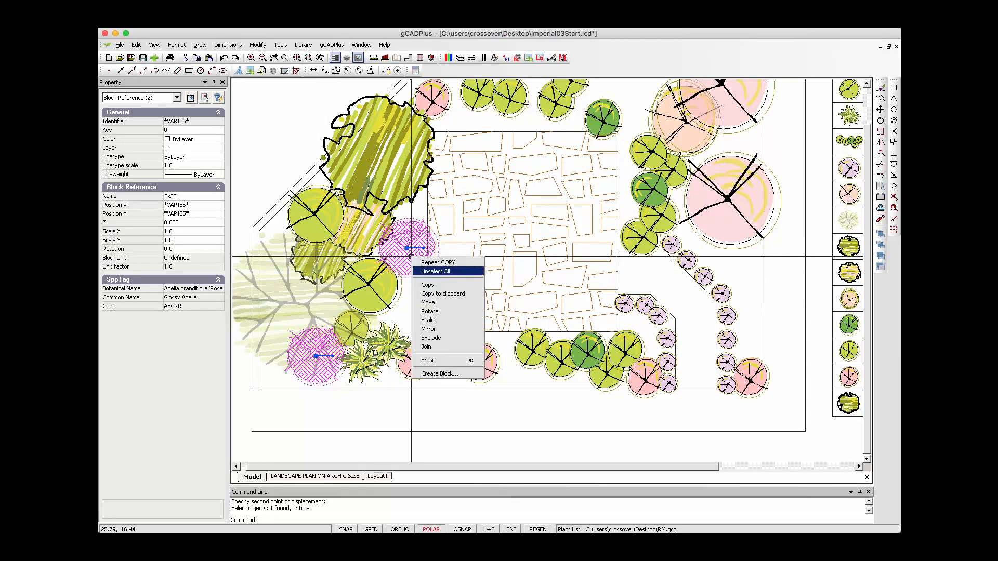
left_click(429, 320)
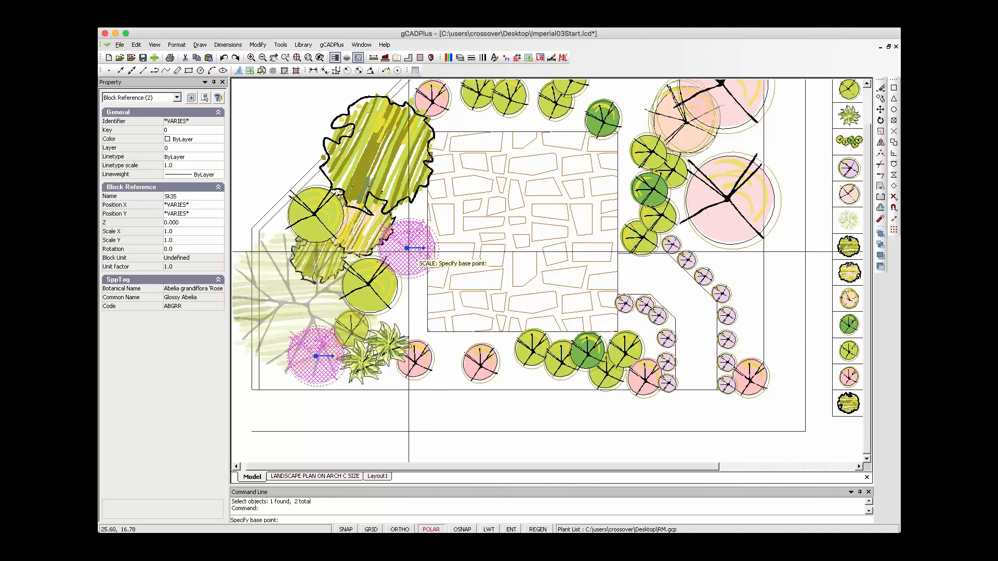
left_click(414, 266)
left_click(419, 261)
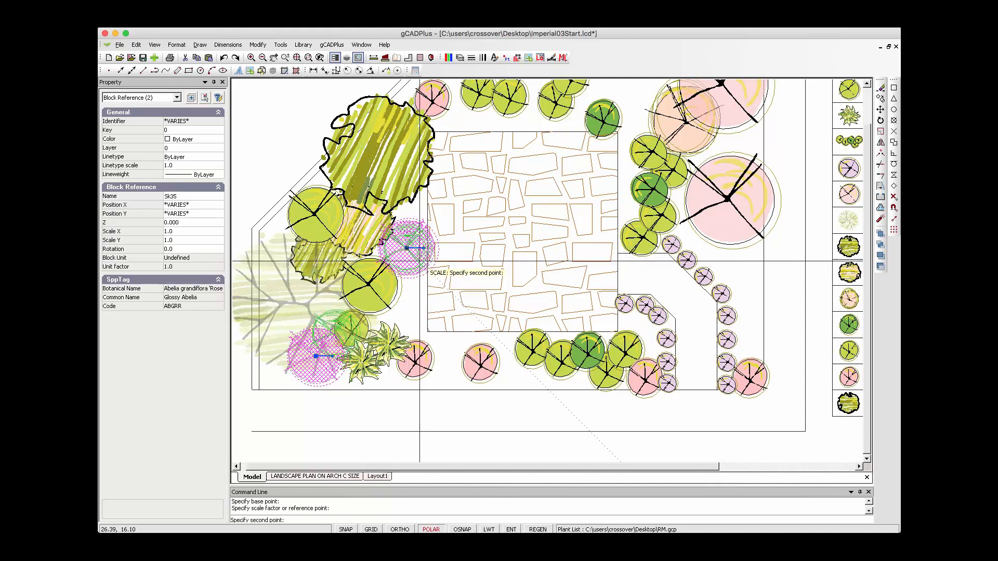
left_click(420, 261)
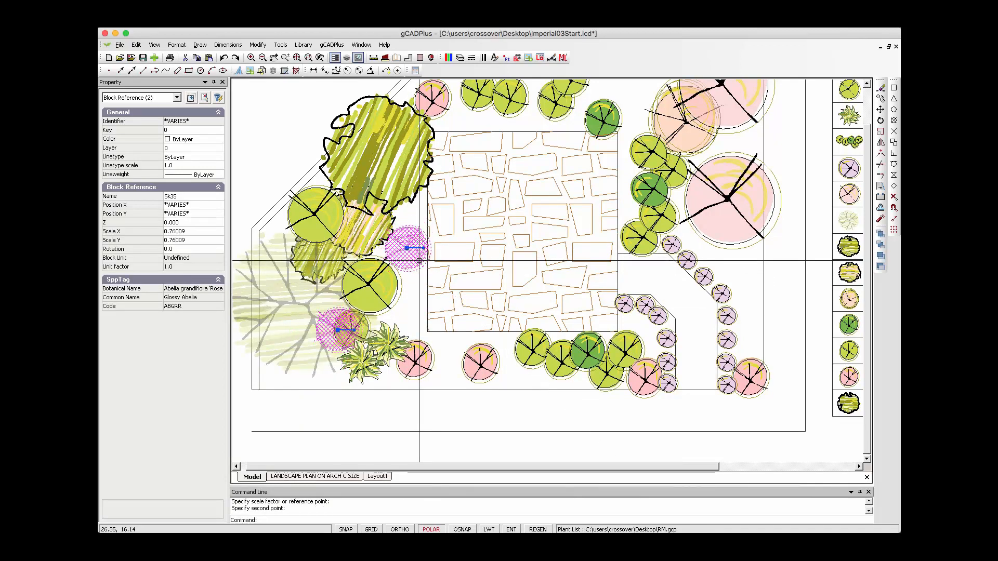
key("Escape")
Shift the large pale Crepe Myrtle symbol up and to the left, away from the small Abelia overlapping it.
left_click(335, 334)
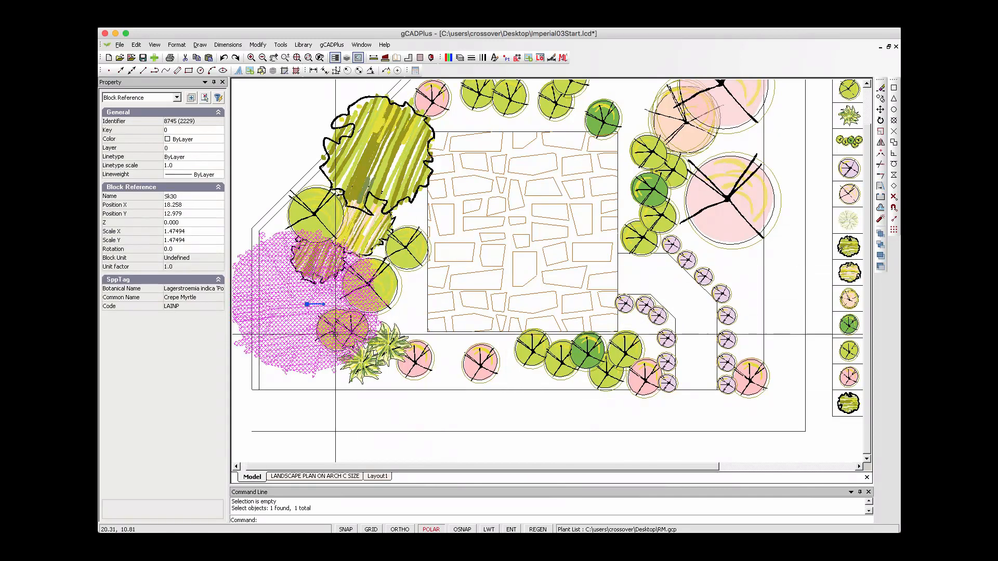
key("Escape")
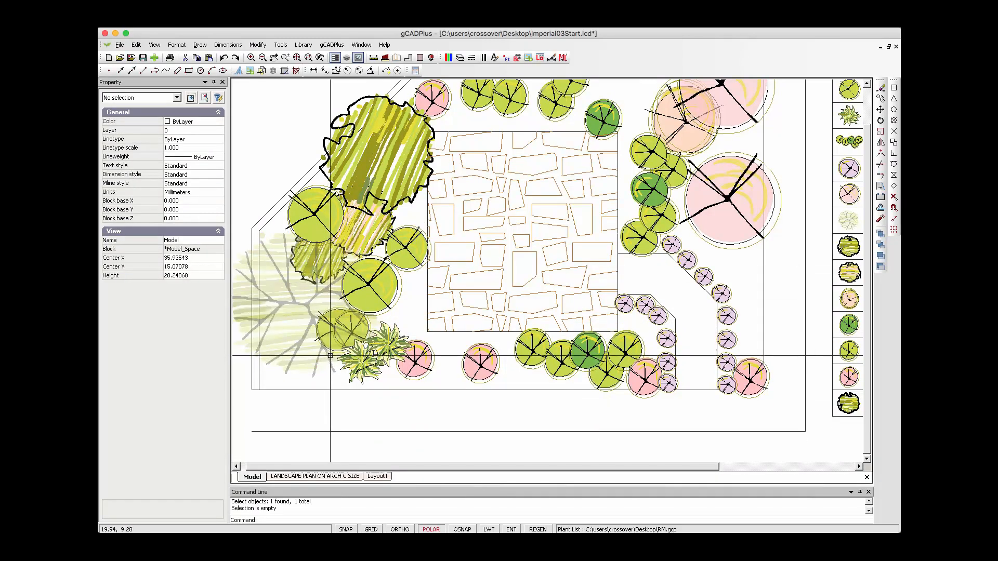
left_click(299, 349)
left_click(306, 304)
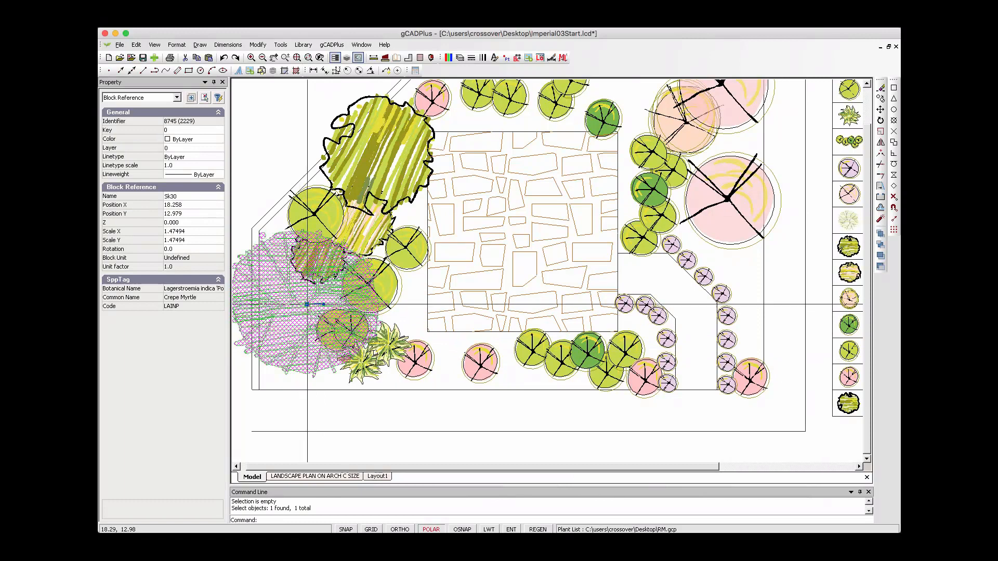
left_click(291, 278)
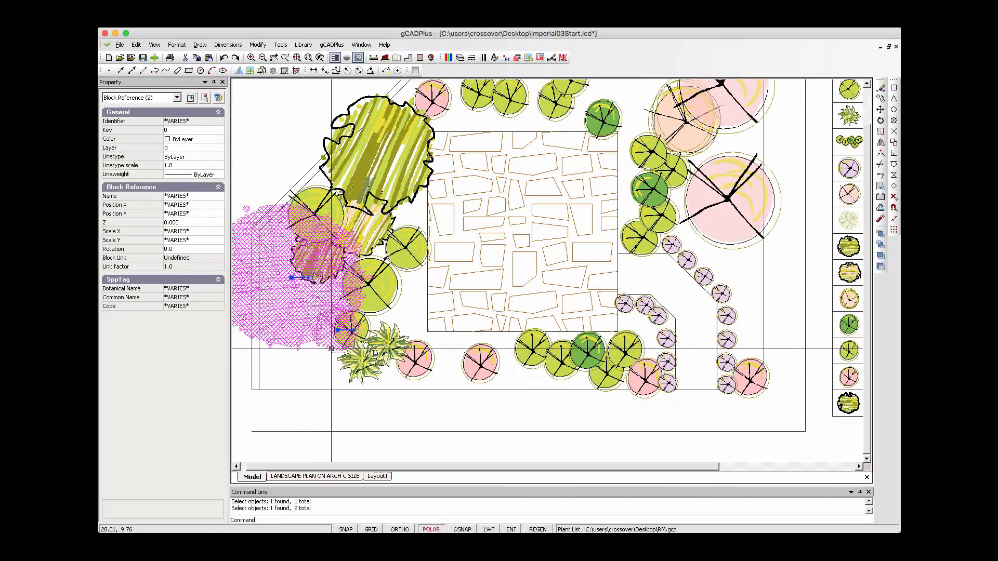
key("Escape")
Move the reduced Abelia symbol into the open lower-left corner of the plan, beside the Butterfly Bushes.
left_click(335, 335)
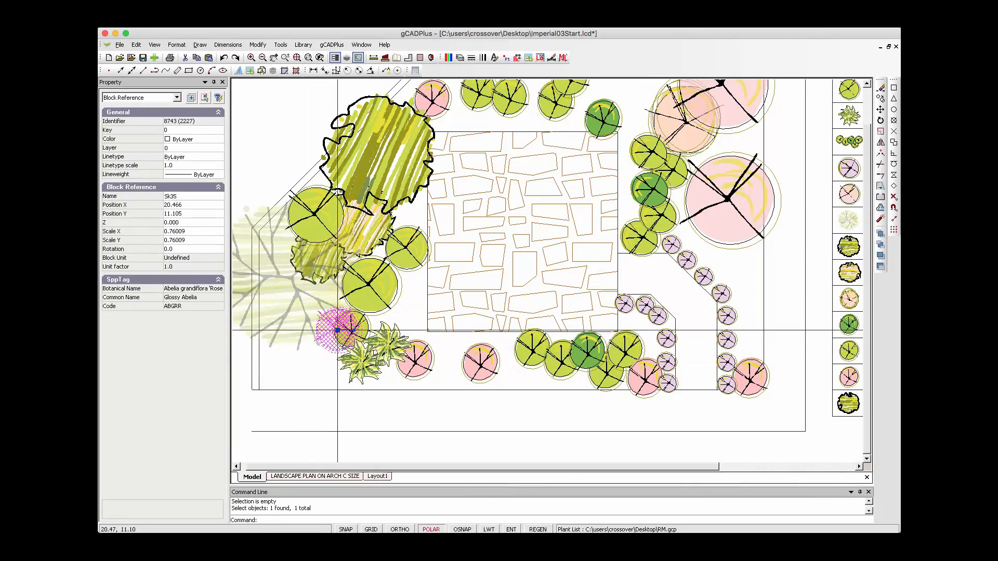
left_click(337, 330)
left_click(312, 361)
key("Escape")
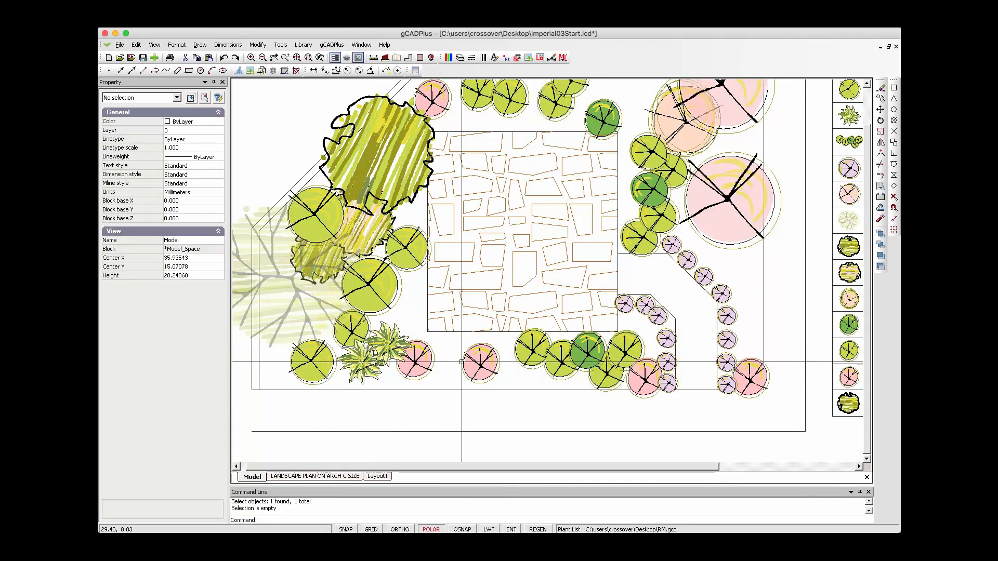
Update the plant schedule to include the added Abelia copies and check the Glossy Abelia total.
scroll(439, 367, "down", 2)
scroll(629, 367, "up", 1)
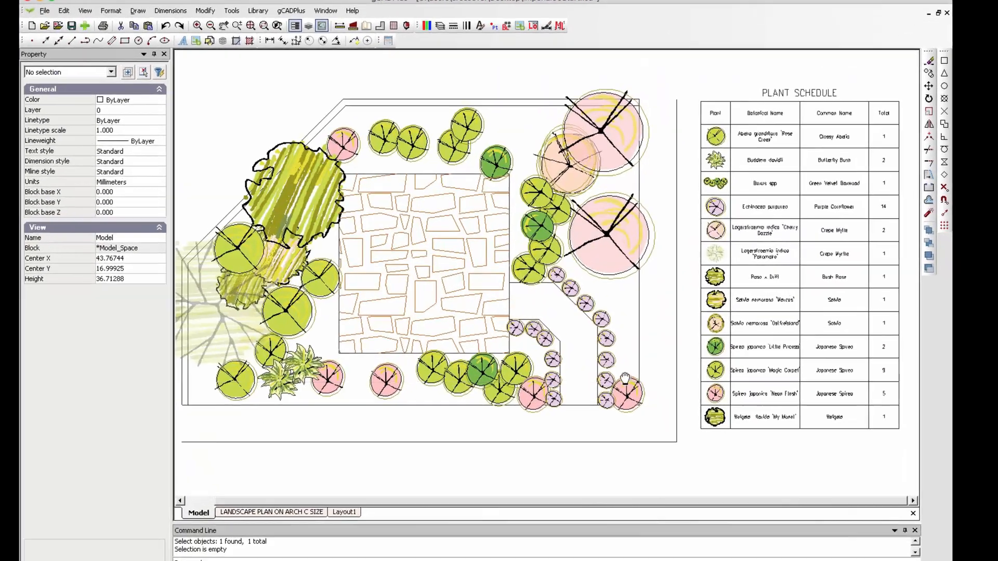
middle_click_drag(638, 367, 476, 347)
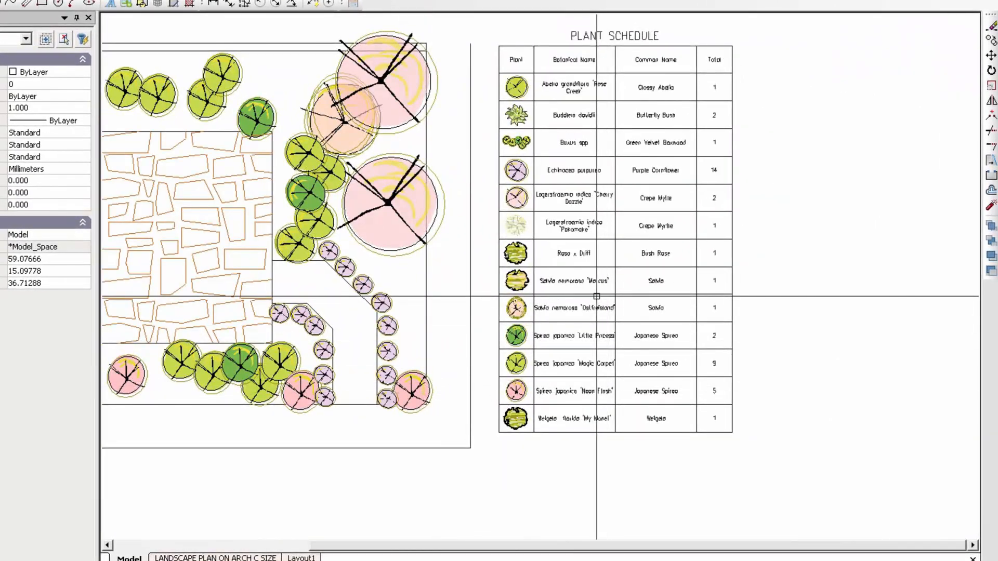
scroll(596, 297, "up", 1)
middle_click_drag(596, 296, 591, 344)
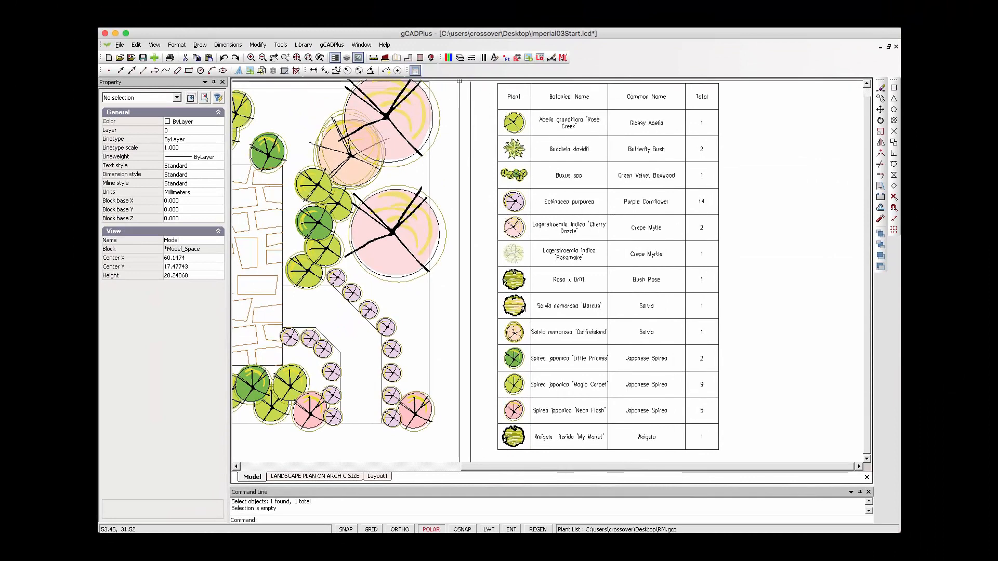
left_click(332, 45)
mouse_move(363, 56)
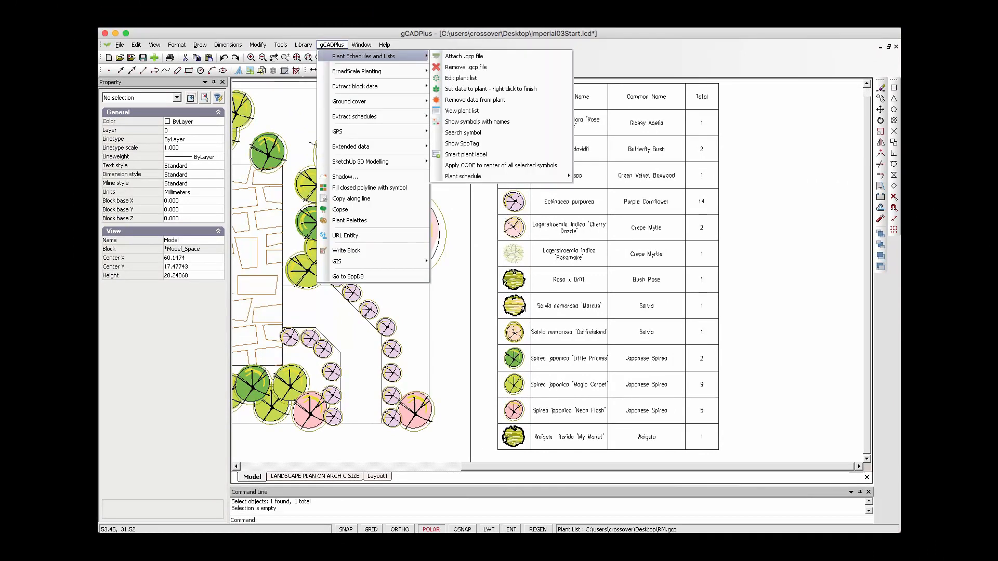
mouse_move(462, 176)
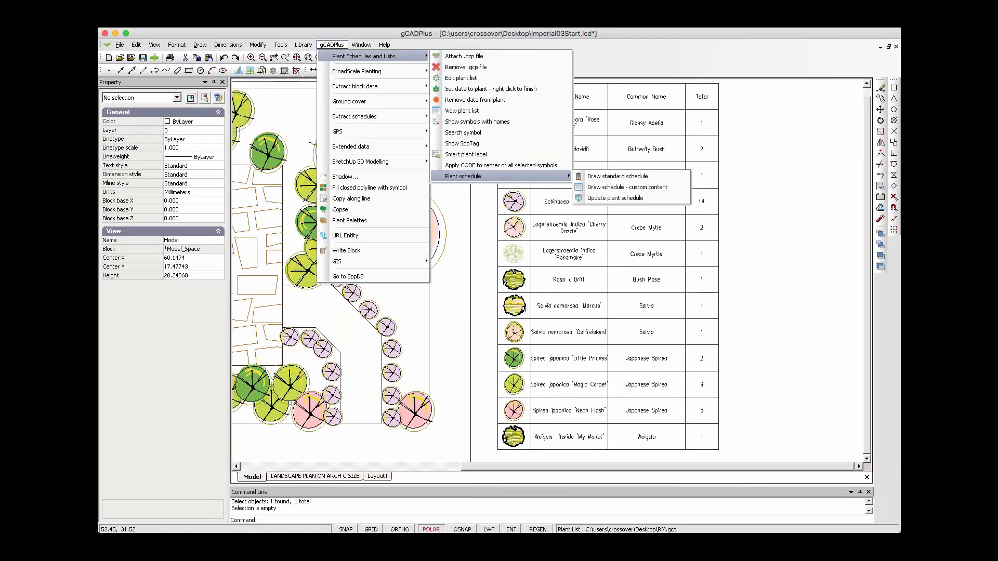
left_click(615, 197)
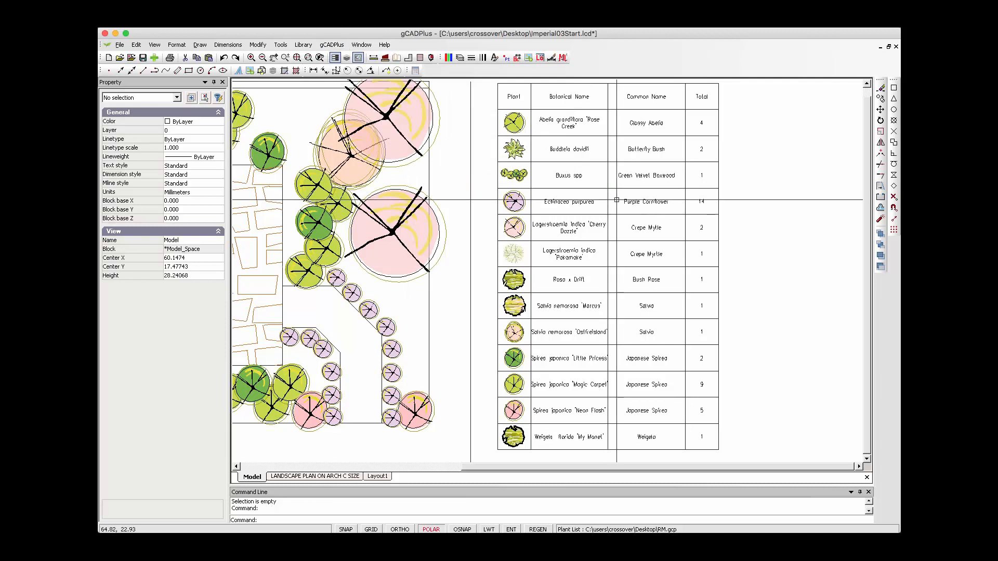
scroll(706, 149, "up", 3)
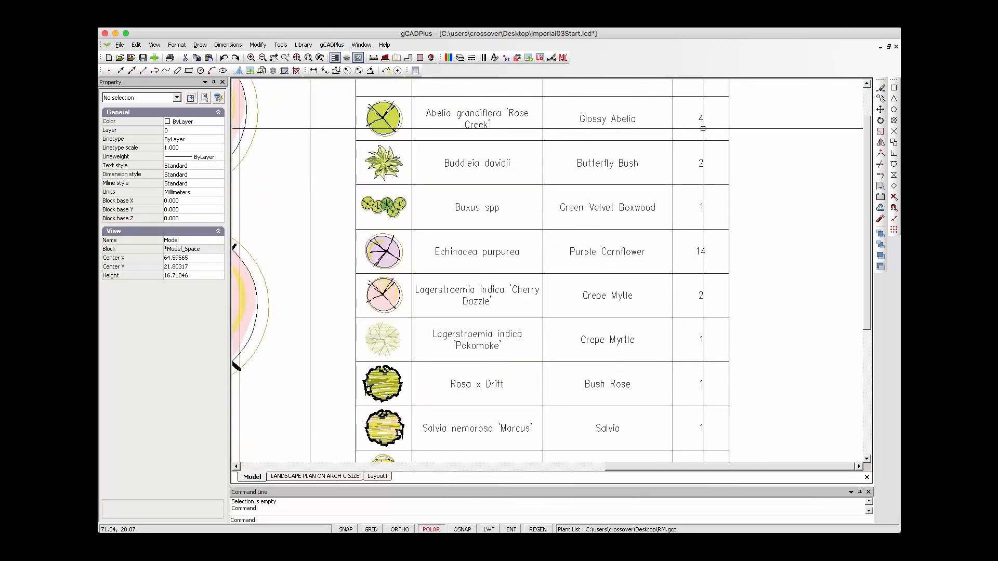
scroll(734, 196, "down", 3)
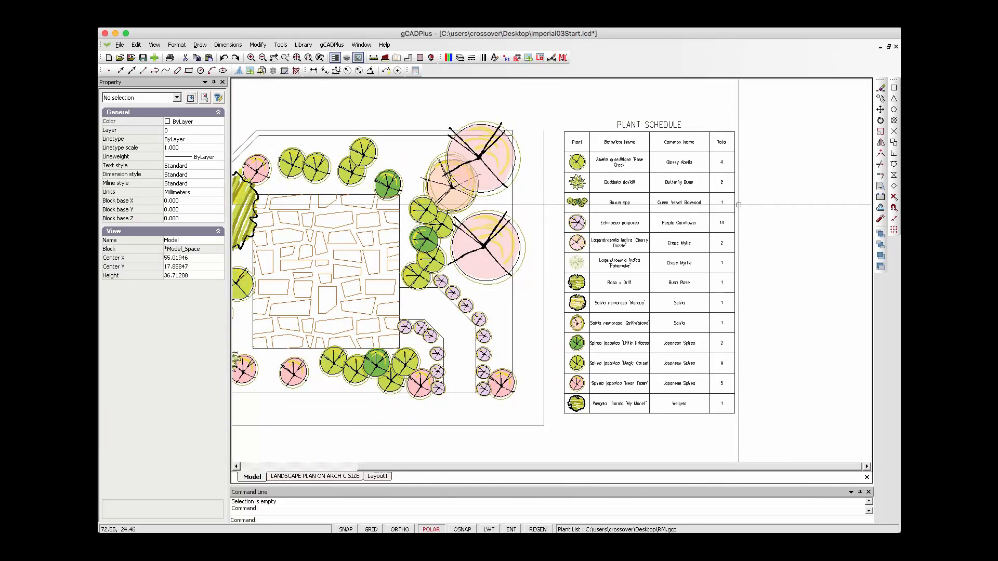
Move the plant schedule farther to the right, away from the landscape plan.
scroll(619, 265, "down", 1)
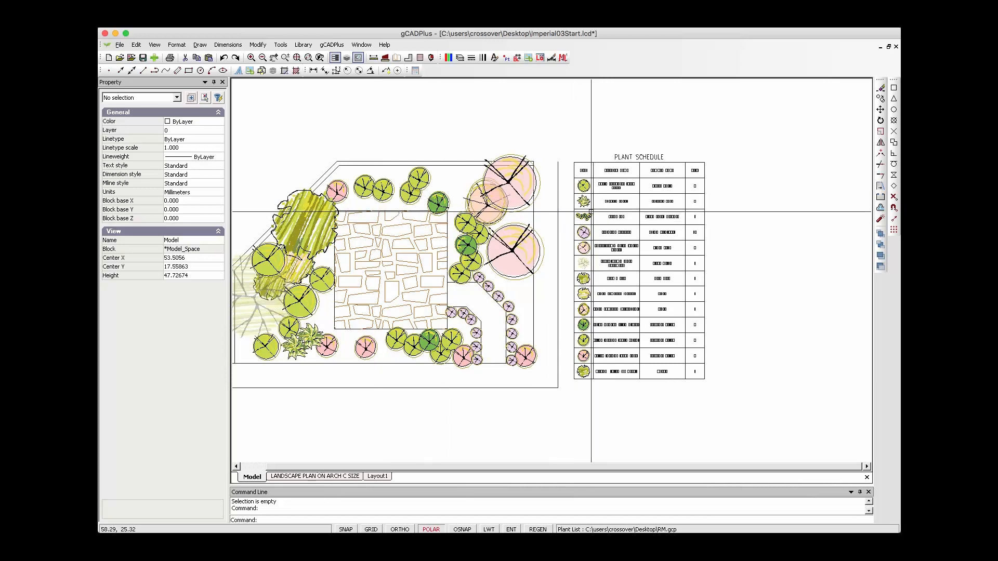
left_click(591, 210)
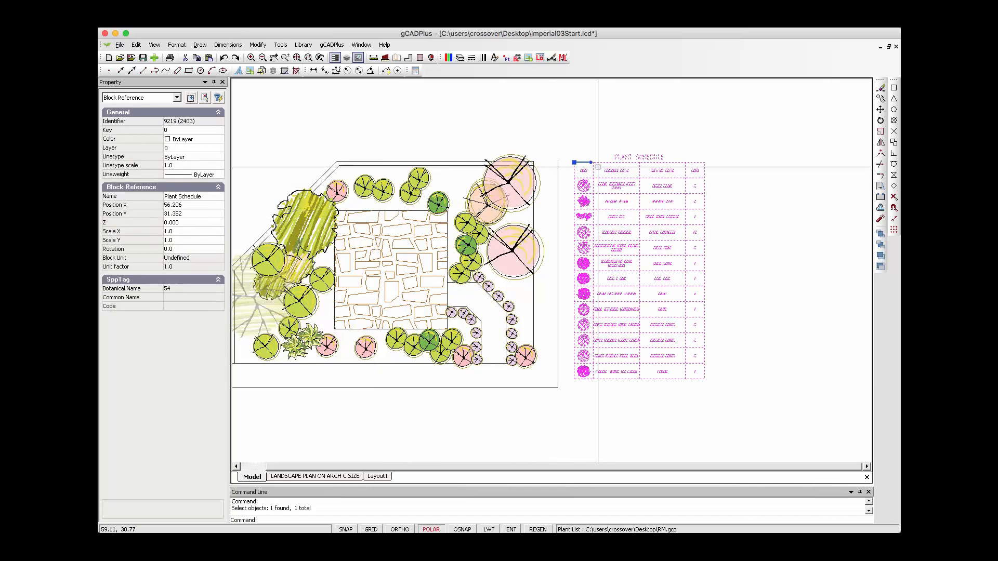
left_click(723, 177)
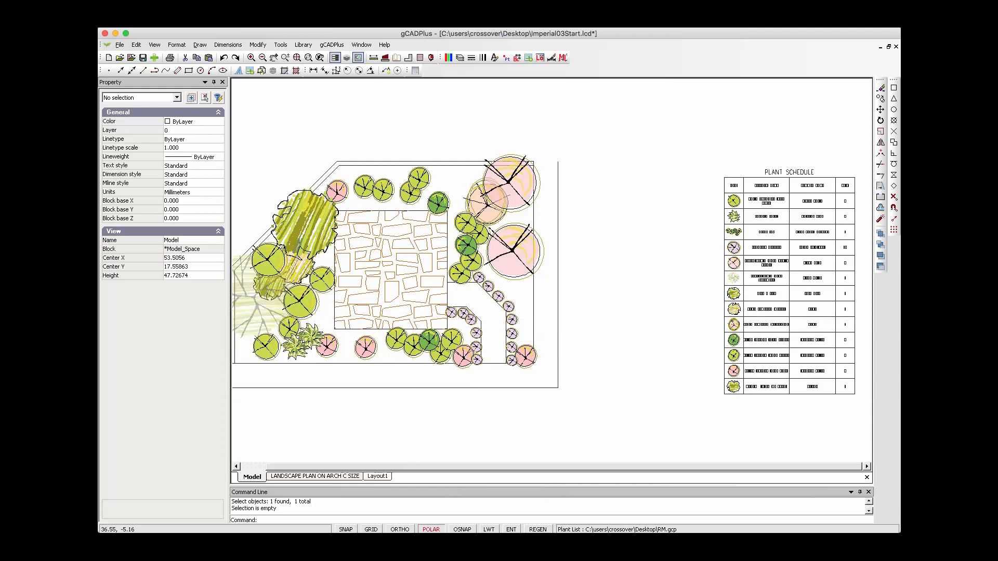
In Layout1, shift the viewport's view frame down and right in the model so the plan sits higher and farther left.
left_click(377, 476)
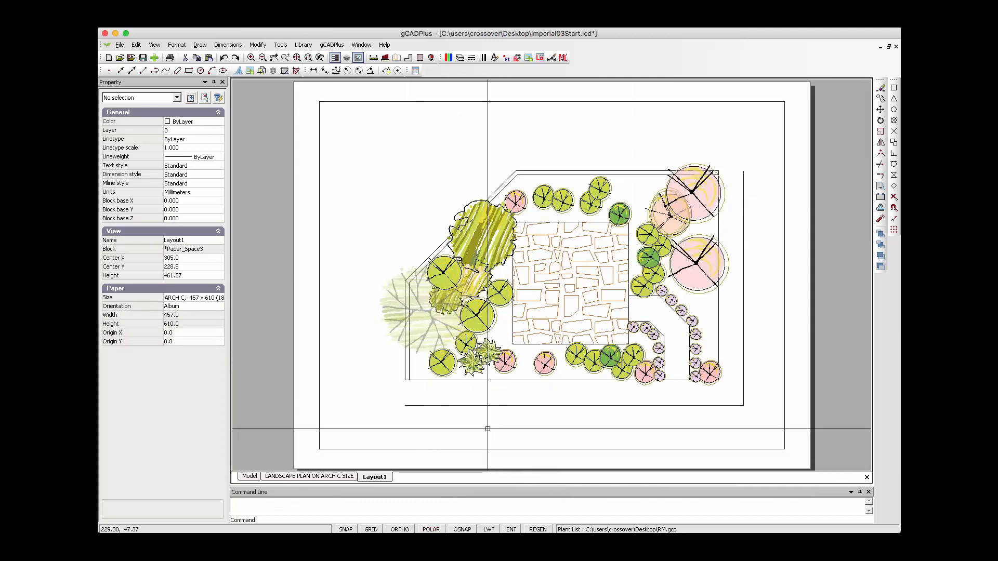
left_click(249, 476)
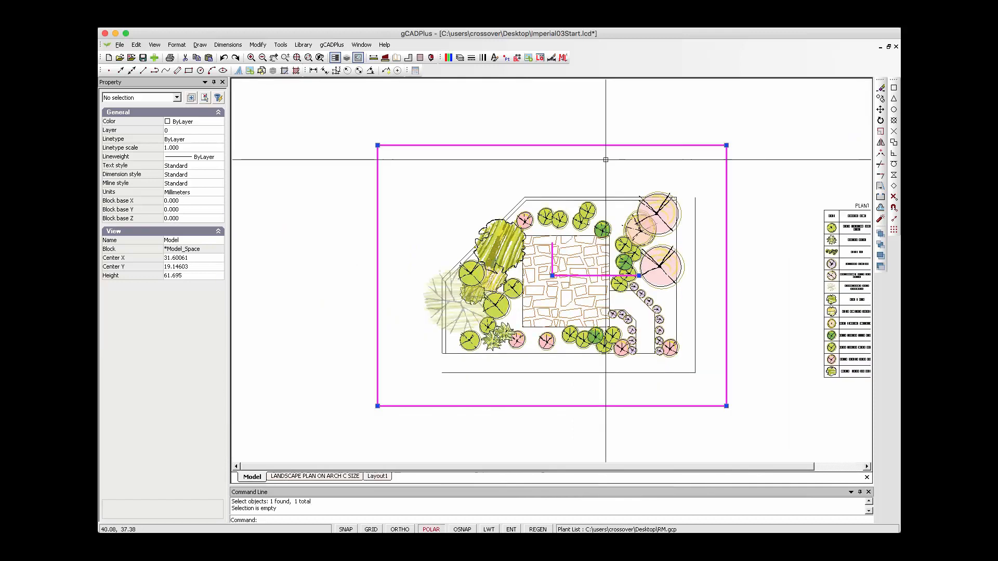
left_click(552, 277)
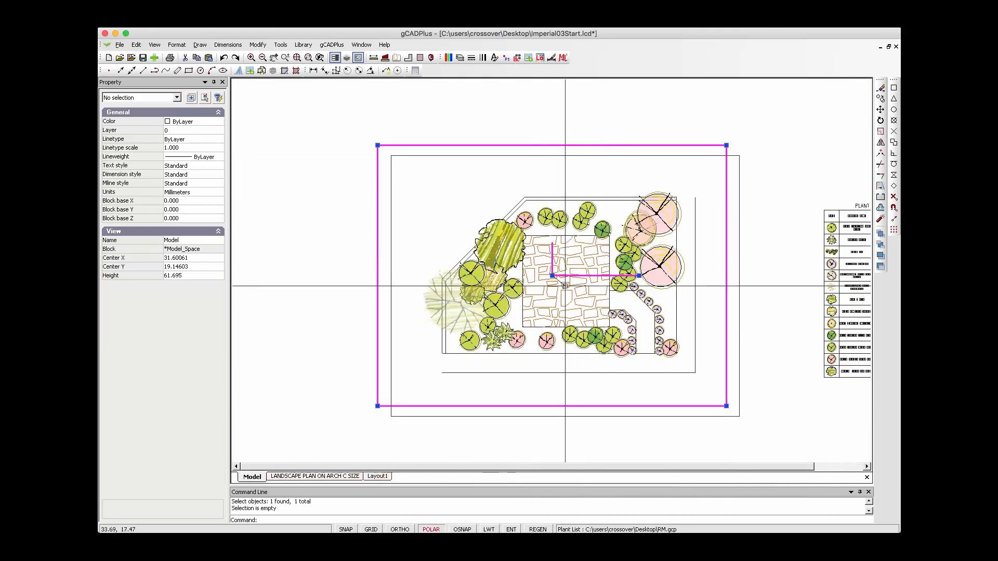
left_click(579, 296)
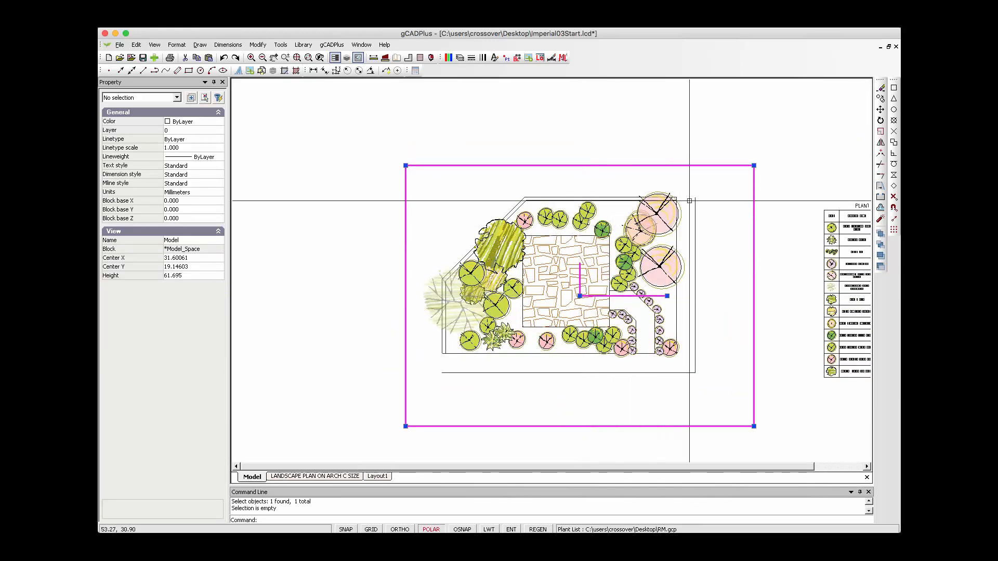
right_click(707, 185)
left_click(739, 192)
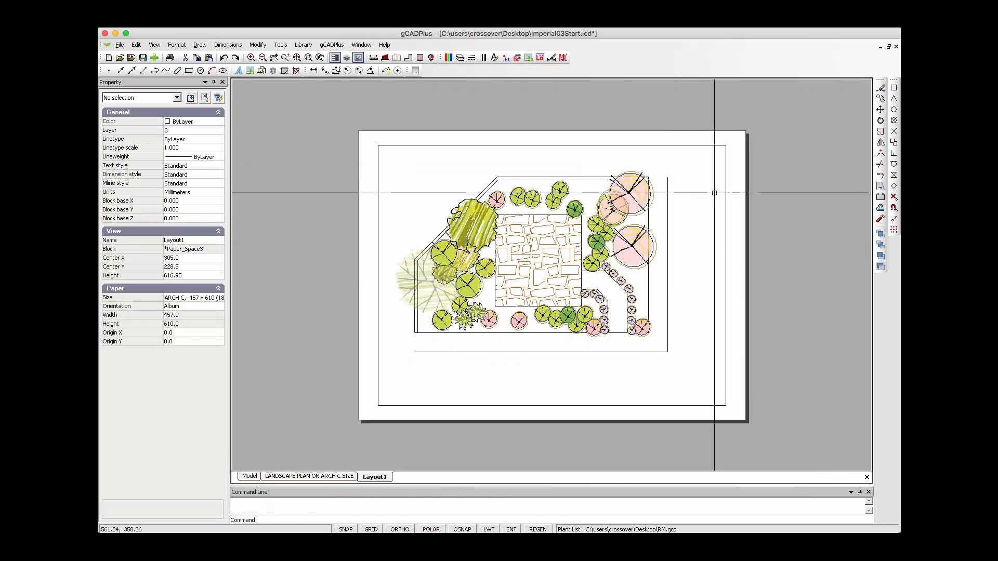
Move the plan's viewport toward the upper-left corner of the Layout1 sheet.
left_click(728, 275)
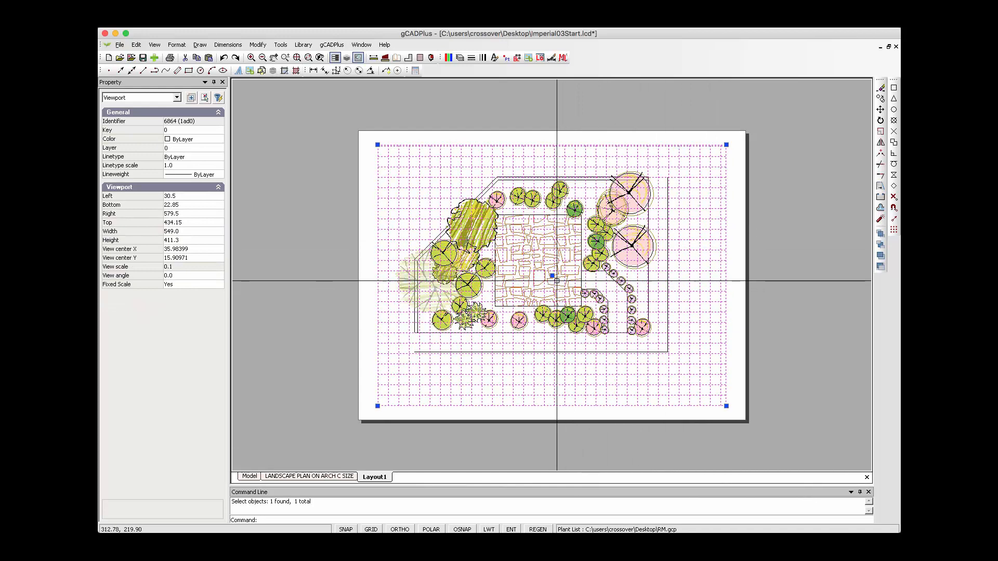
left_click_drag(553, 276, 530, 253)
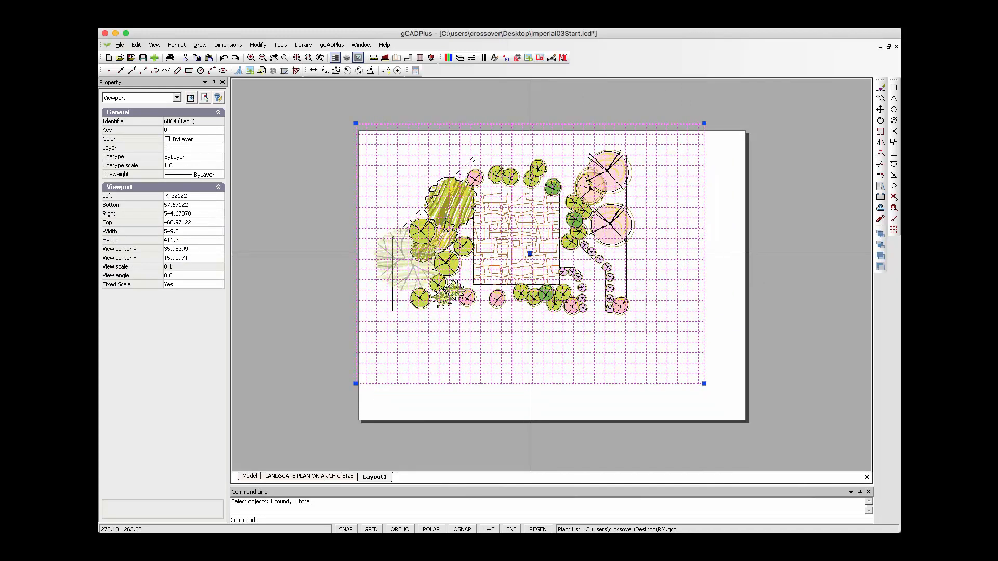
key("Escape")
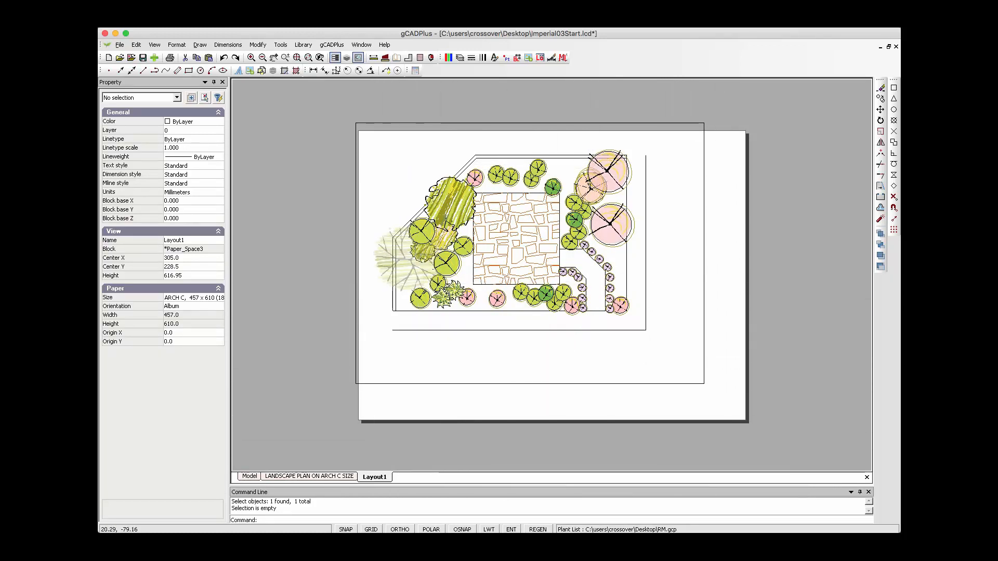
Add a tall rectangular viewport to Layout1 in the blank strip to the right of the plan.
right_click(376, 477)
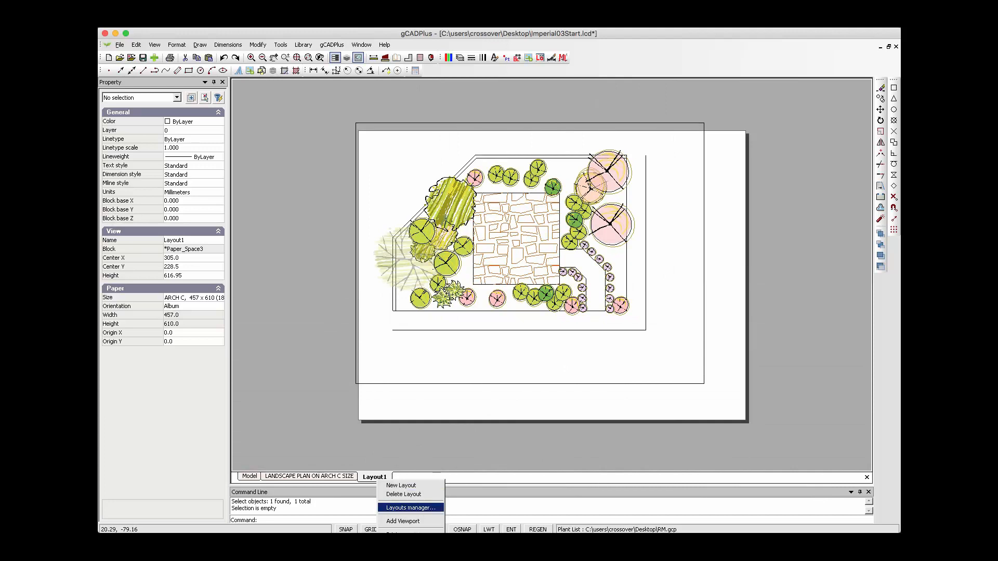
left_click(411, 521)
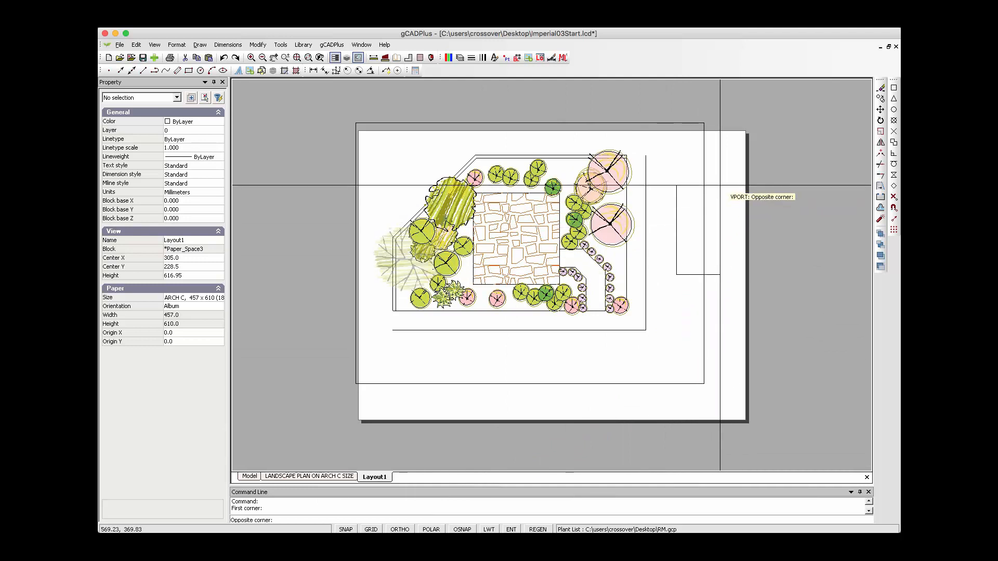
left_click(741, 166)
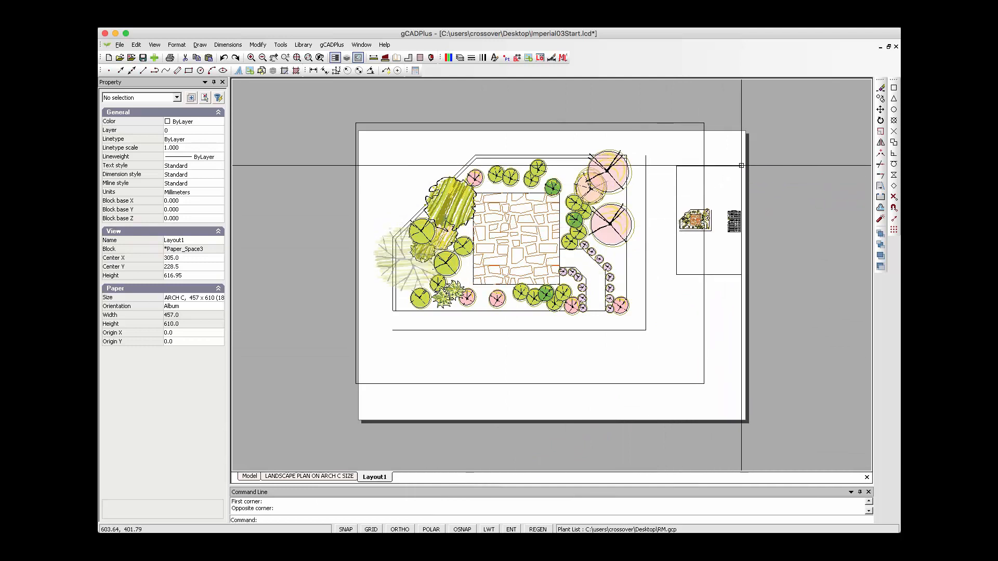
Open the new viewport's view frame in the model and shrink it to roughly the height of the plant schedule.
double_click(732, 259)
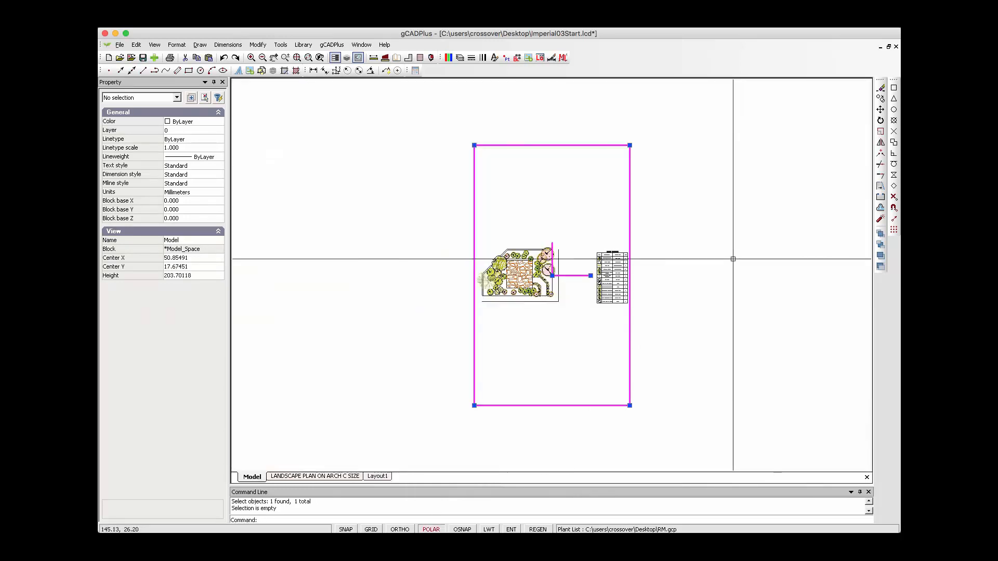
left_click(630, 145)
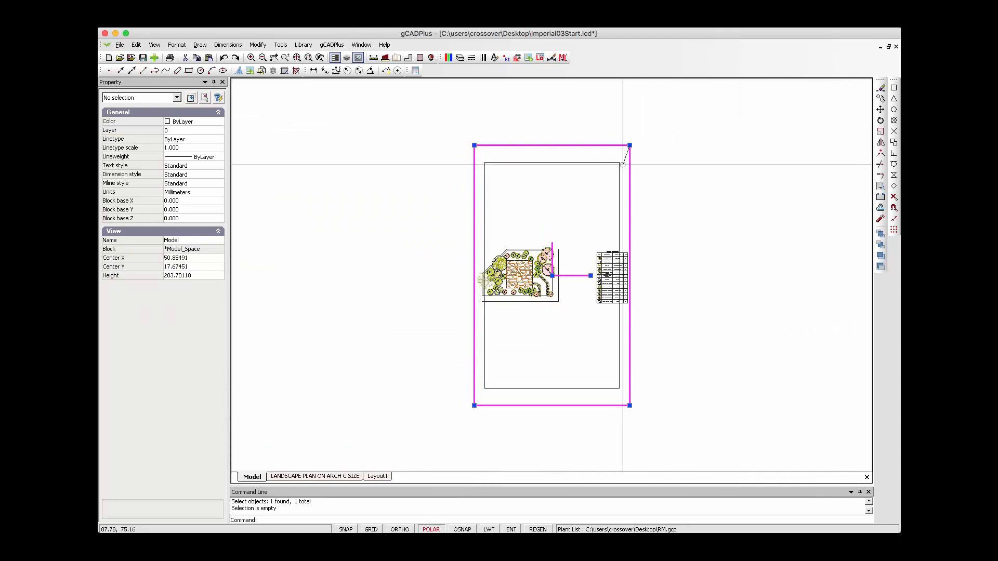
left_click(590, 262)
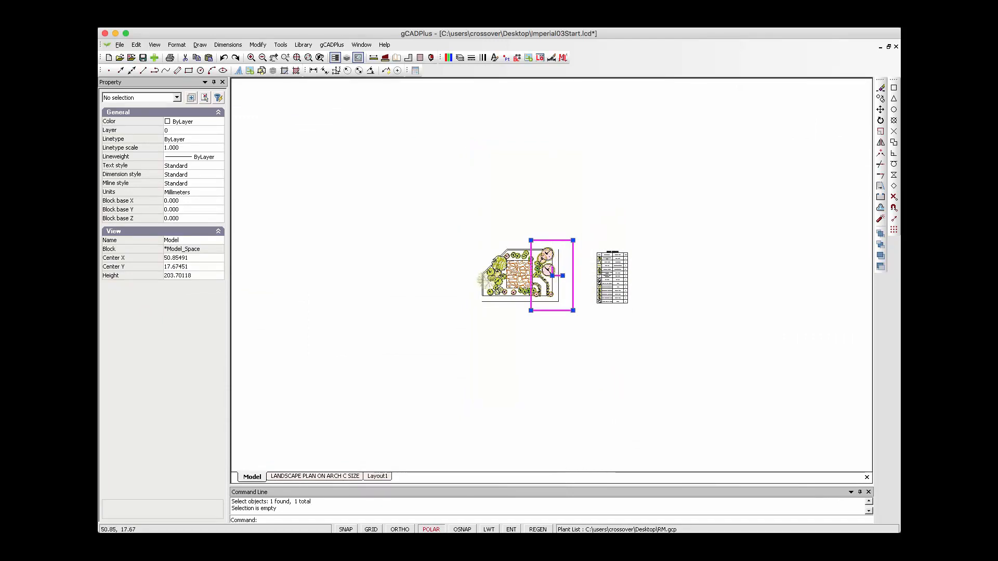
Place the new viewport's view frame over the plant schedule in the model and return to Layout1.
left_click(613, 276)
right_click(626, 246)
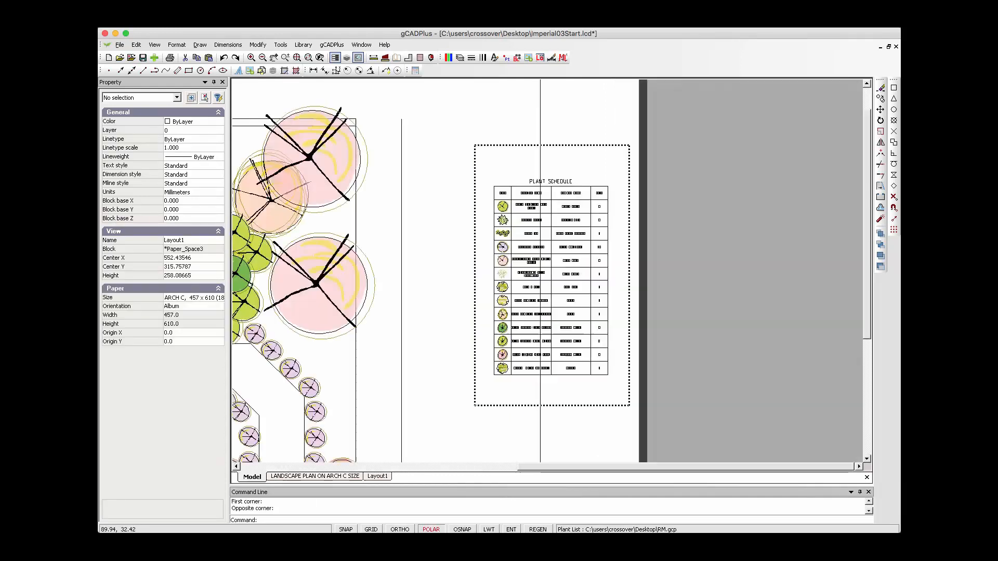
scroll(700, 235, "down", 2)
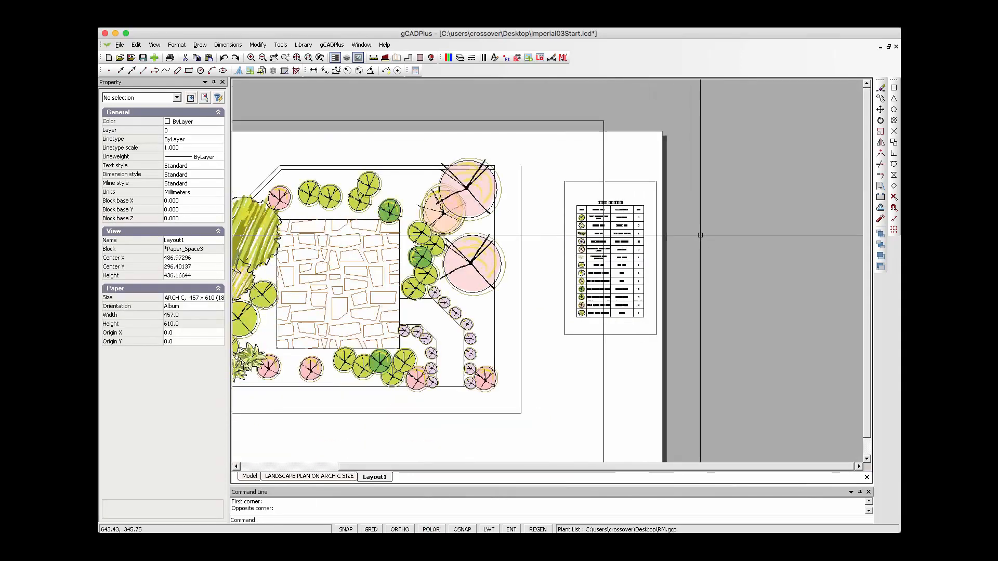
scroll(700, 235, "down", 1)
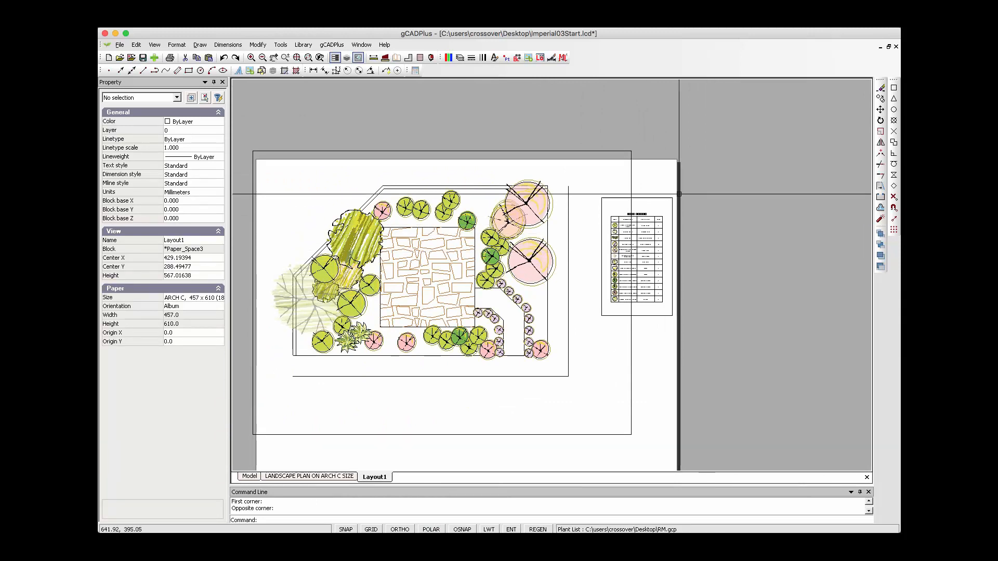
Set the color of both the plan and plant schedule viewports in Layout1 to index color 255 and deselect them.
left_click(631, 181)
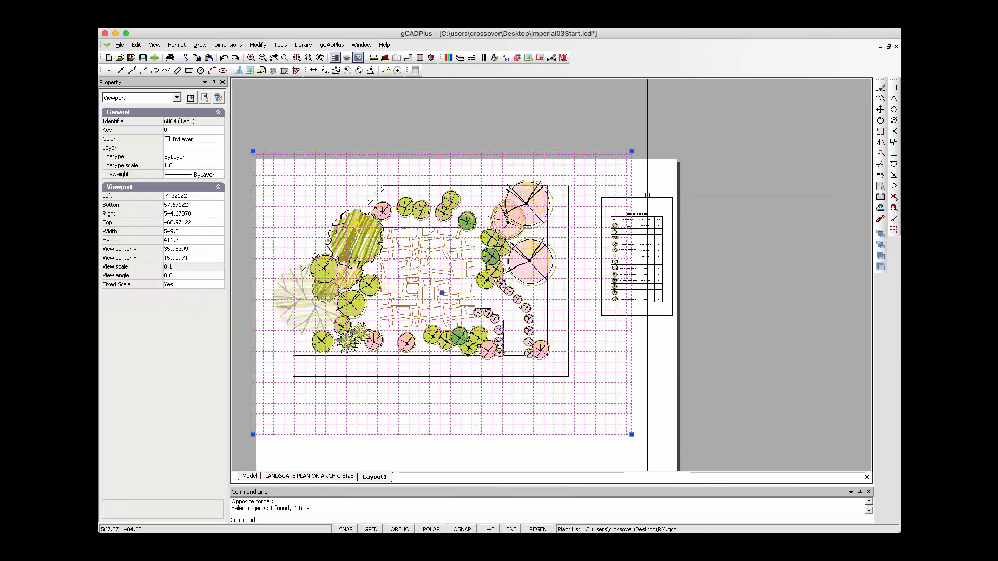
left_click(643, 198)
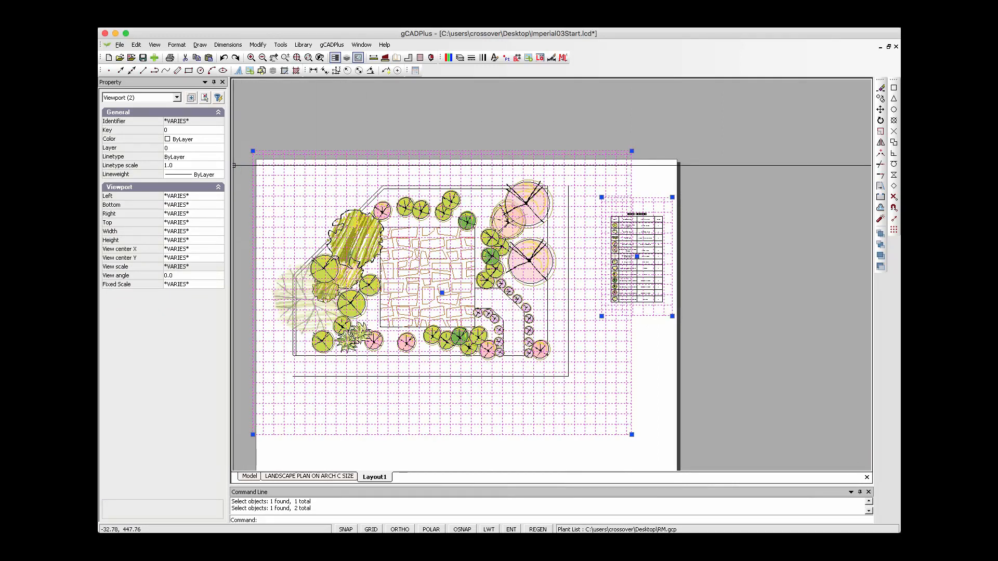
left_click(192, 139)
left_click(218, 140)
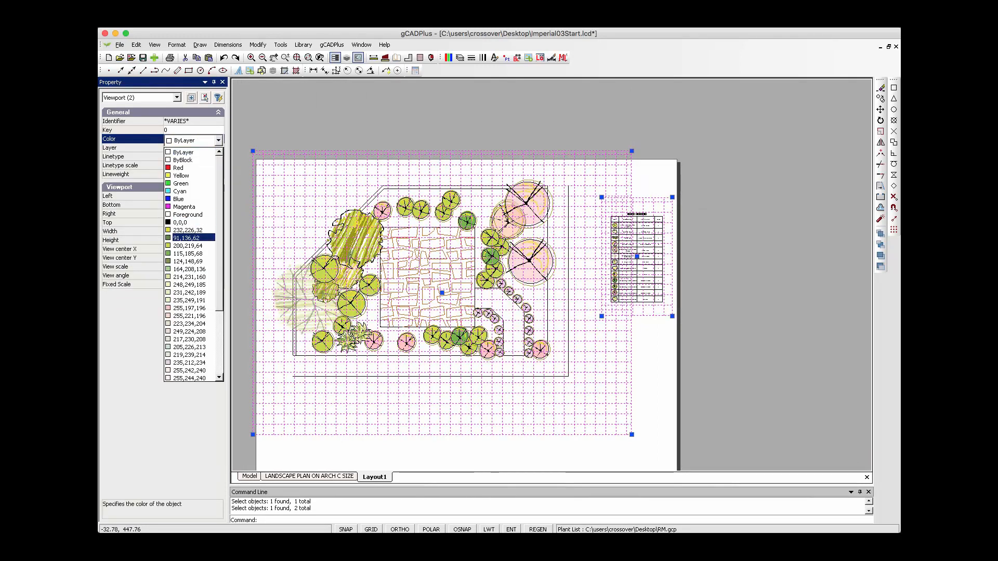
scroll(194, 265, "down", 4)
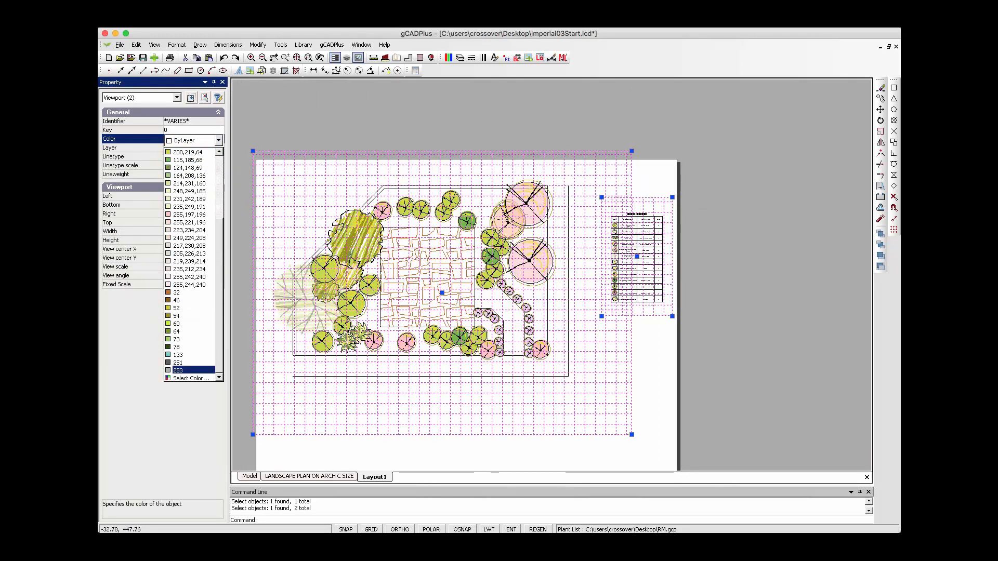
left_click(192, 378)
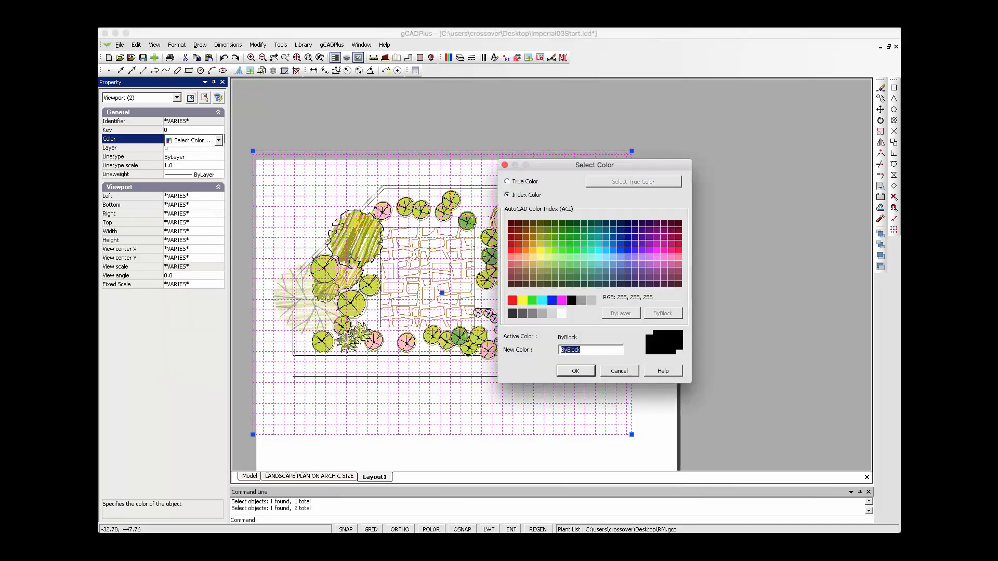
key("Return")
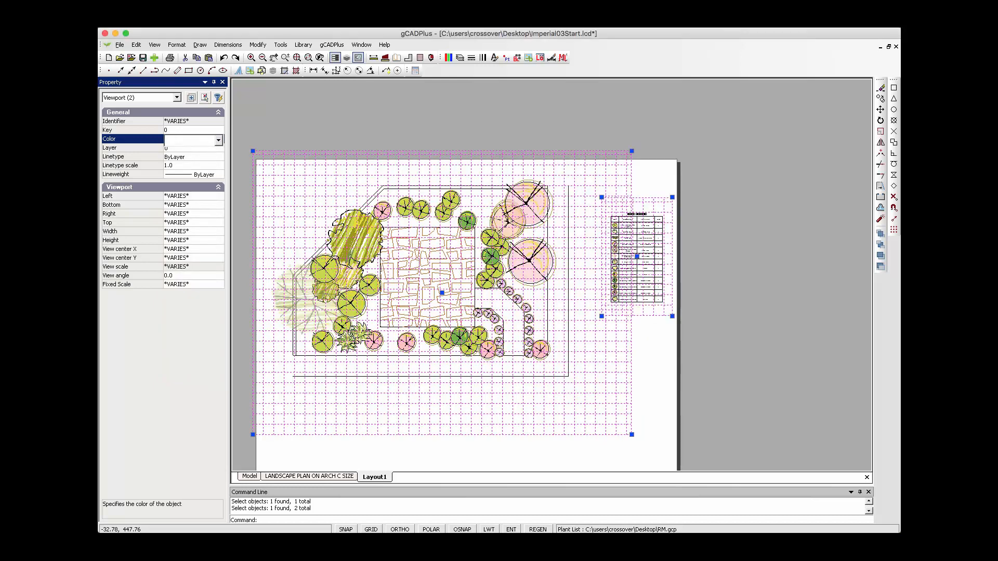
right_click(640, 381)
left_click(665, 396)
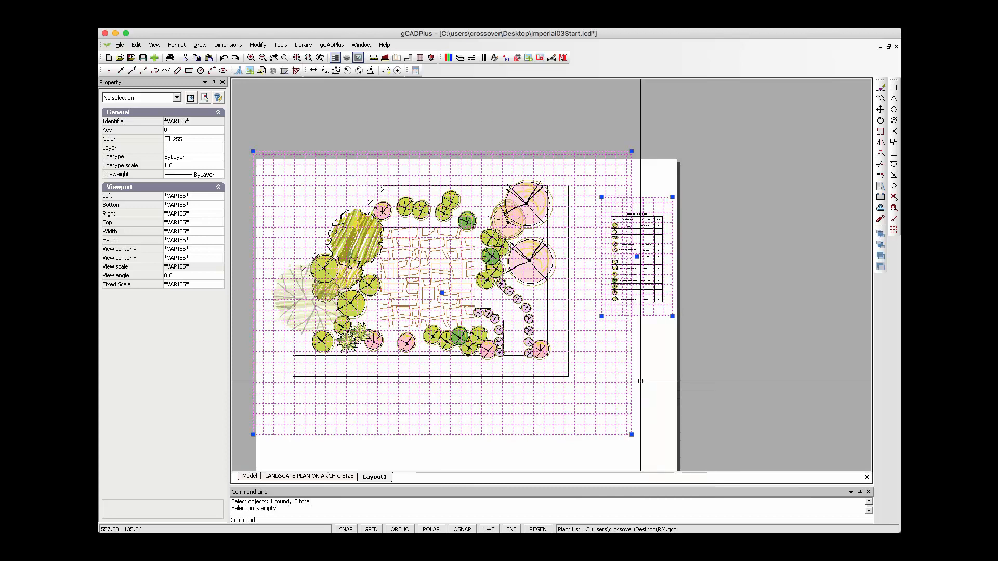
right_click(696, 270)
left_click(723, 290)
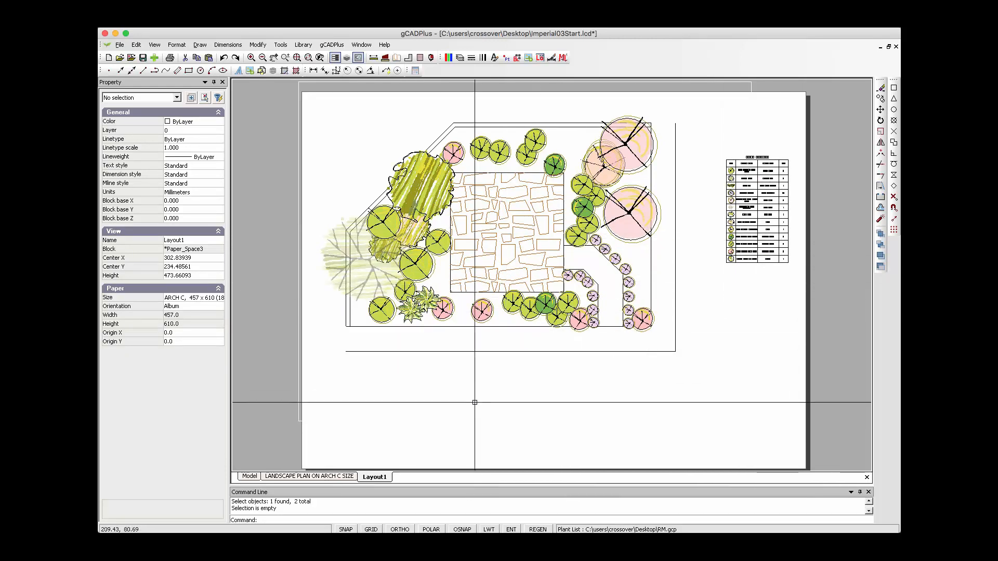
Examine the LANDSCAPE PLAN ON ARCH C SIZE layout and return to the plan and plant schedule in model space.
left_click(345, 476)
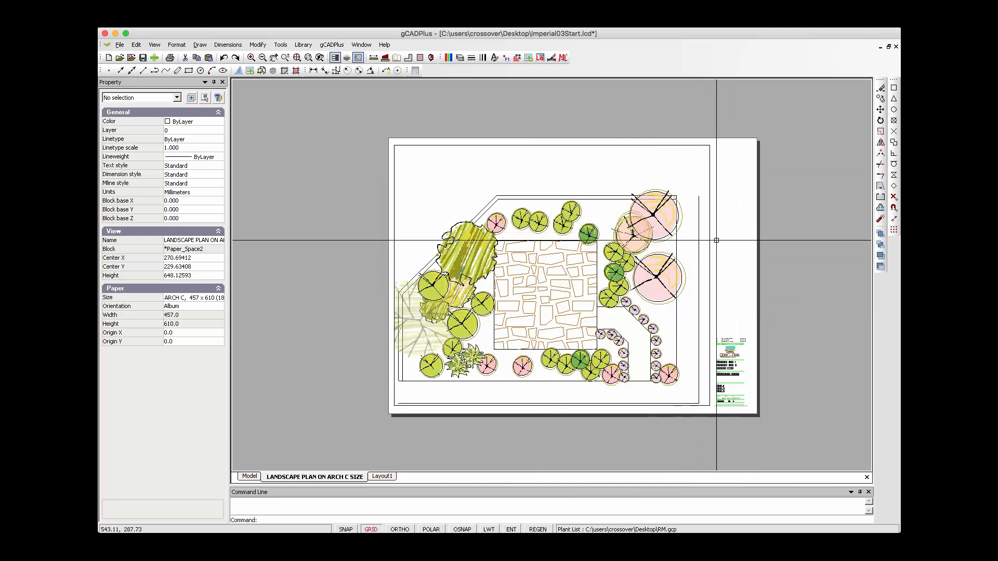
left_click(249, 476)
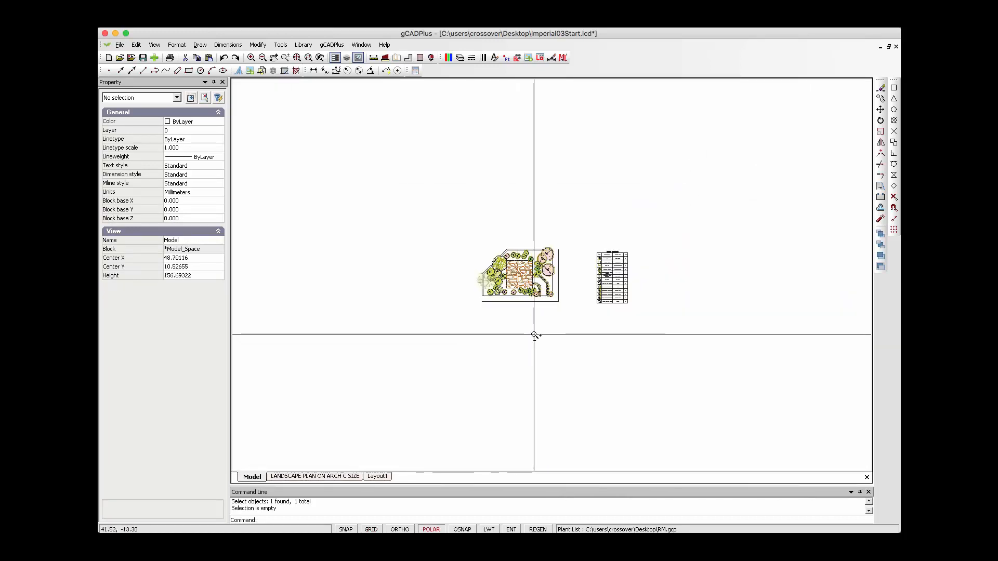
scroll(535, 334, "up", 3)
scroll(527, 303, "up", 2)
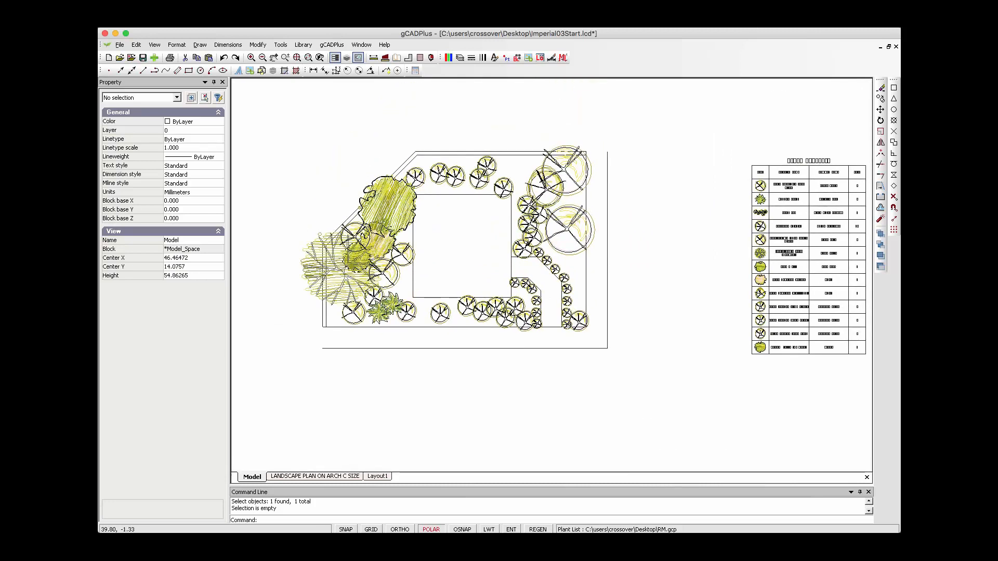